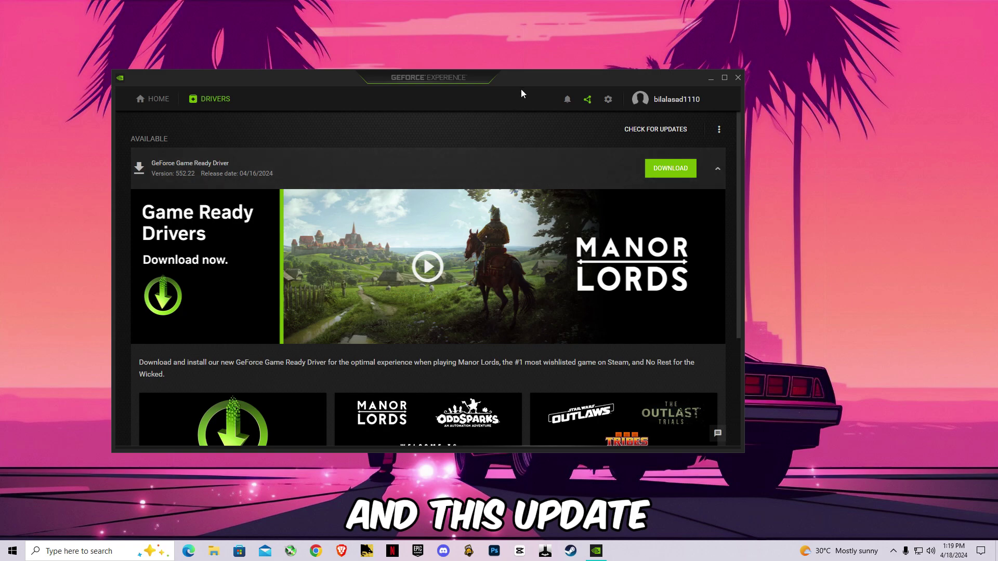
Step: Download the available GeForce Game Ready Driver, version 552.22
left_click_drag(523, 81, 558, 85)
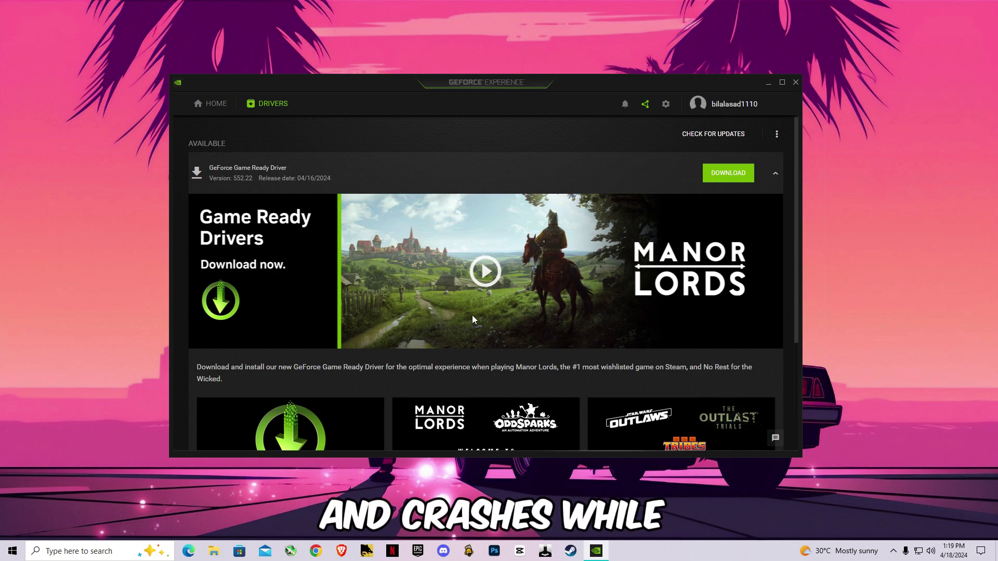
mouse_move(582, 89)
left_mouse_down()
mouse_move(527, 94)
mouse_move(579, 85)
left_mouse_up()
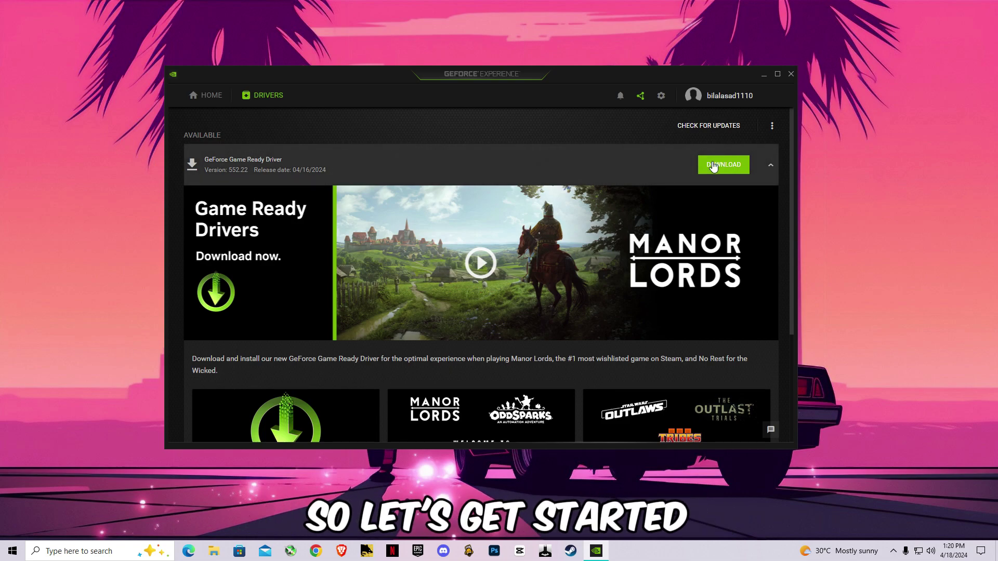
left_click(720, 165)
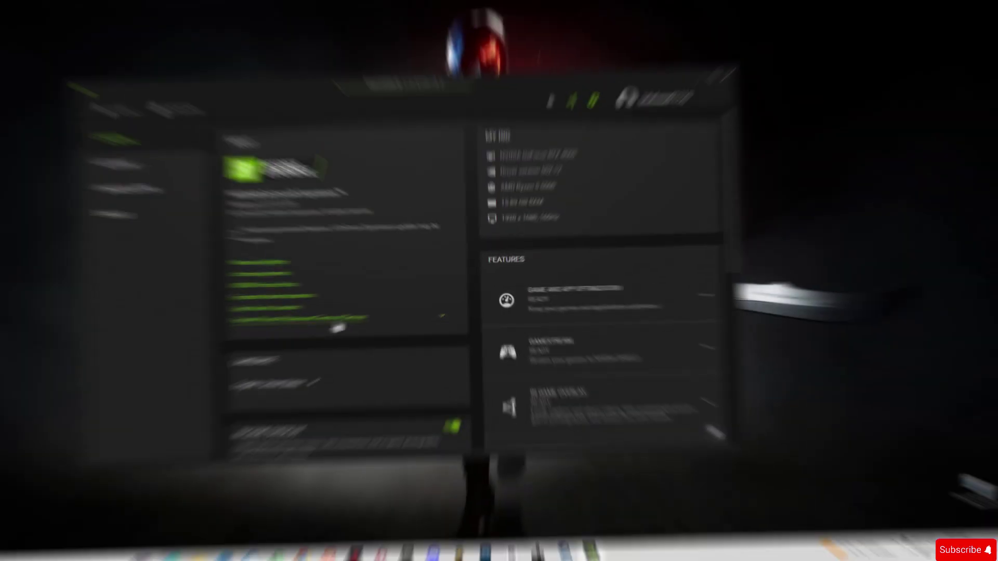
Step: Enable experimental features in the general settings, check the desktop notification and automatic driver download options, and close GeForce Experience
left_click(262, 227)
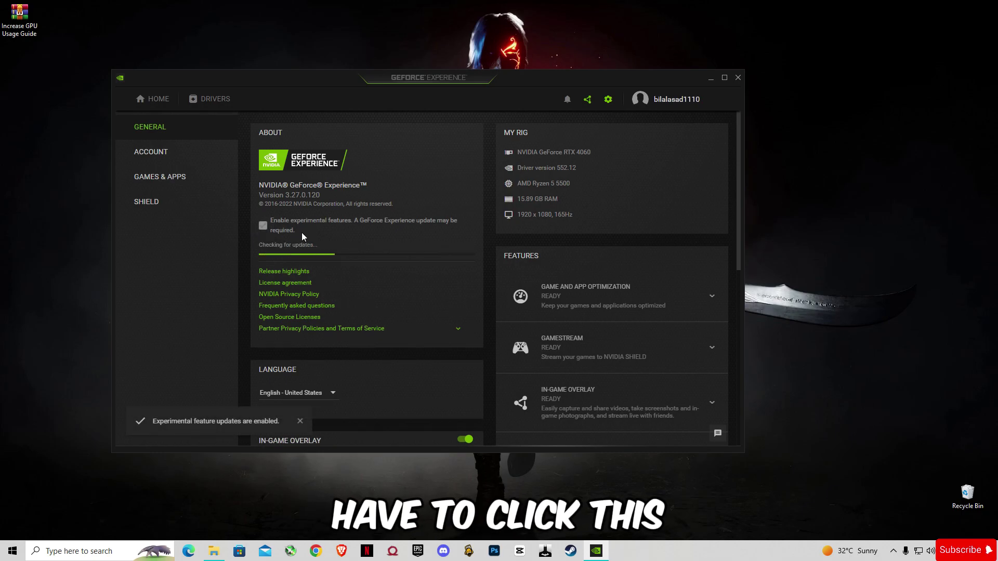
left_click_drag(738, 204, 740, 404)
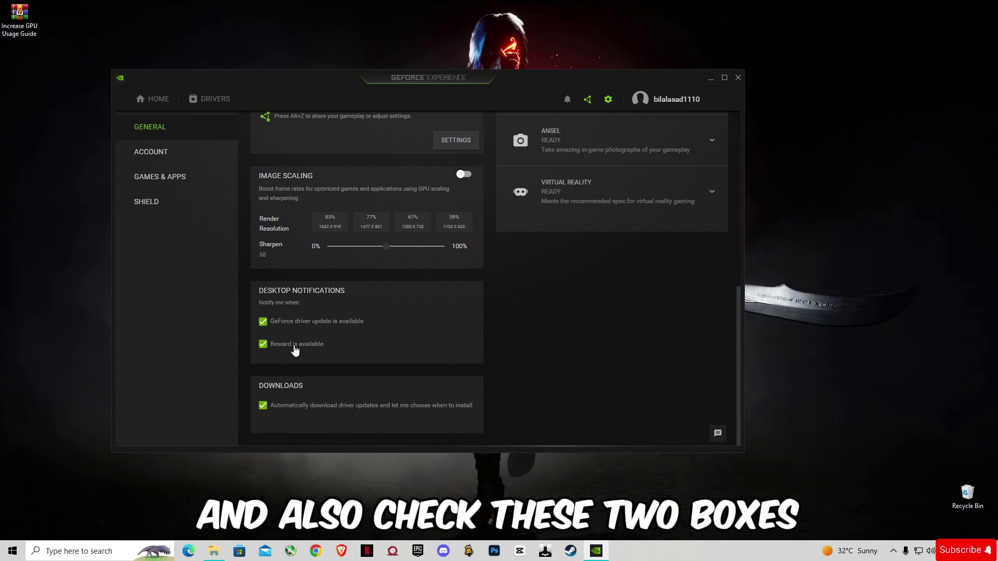
left_click_drag(737, 414, 756, 189)
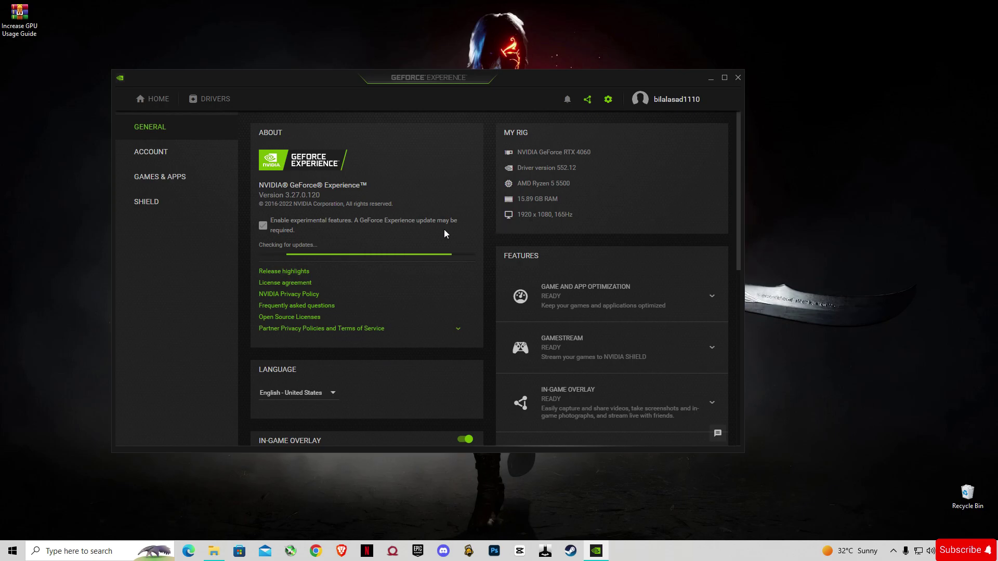
left_click(738, 78)
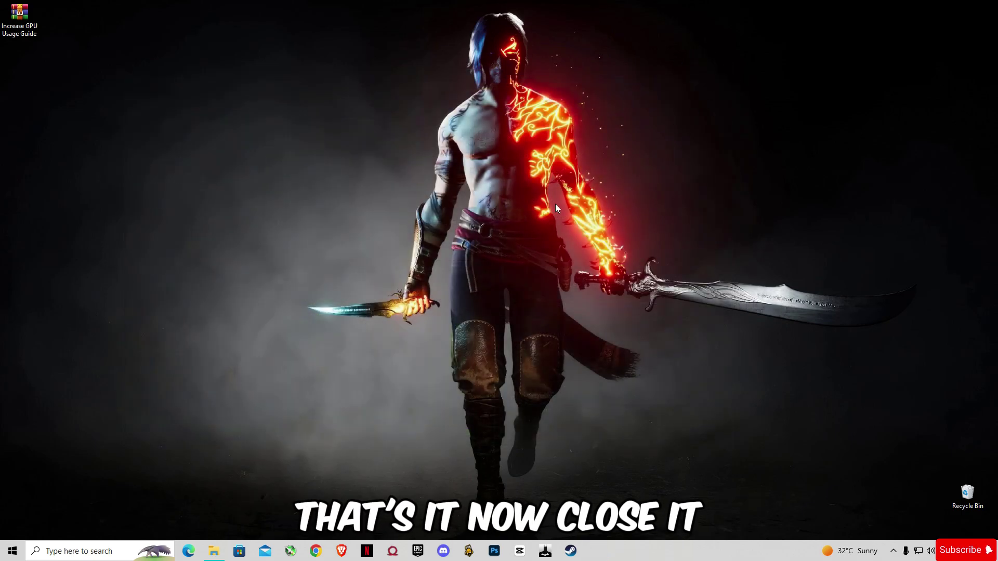
Step: Switch to NVIDIA Control Panel and set the display's refresh rate to 165Hz at 1920 × 1080
right_click(548, 208)
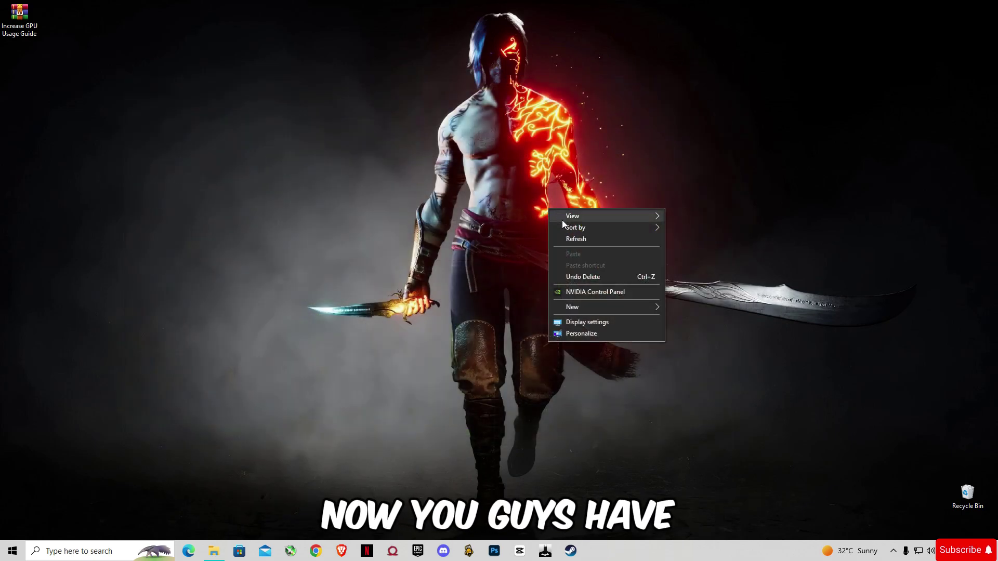
left_click(609, 291)
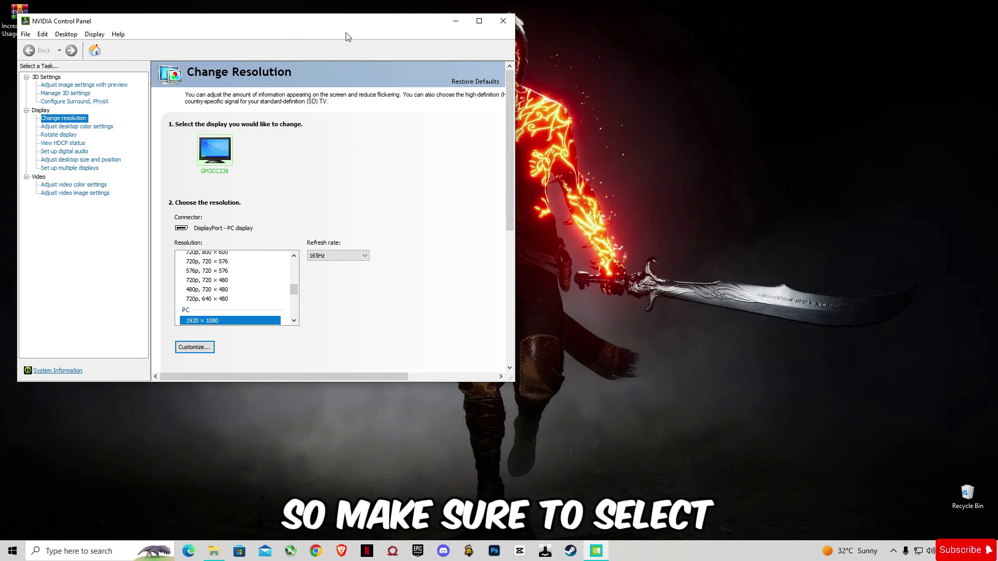
left_click_drag(339, 25, 524, 57)
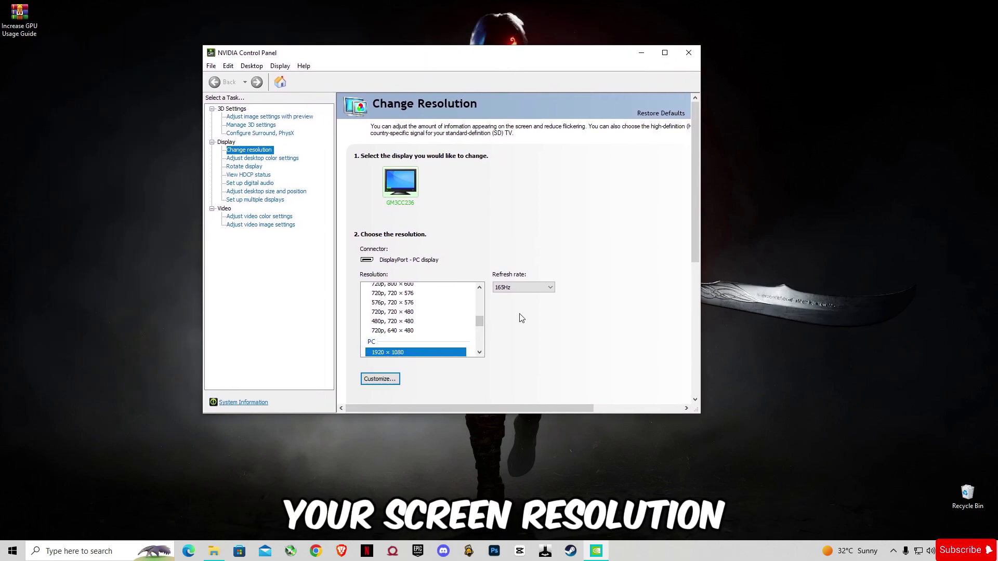
left_click(530, 287)
left_click(510, 296)
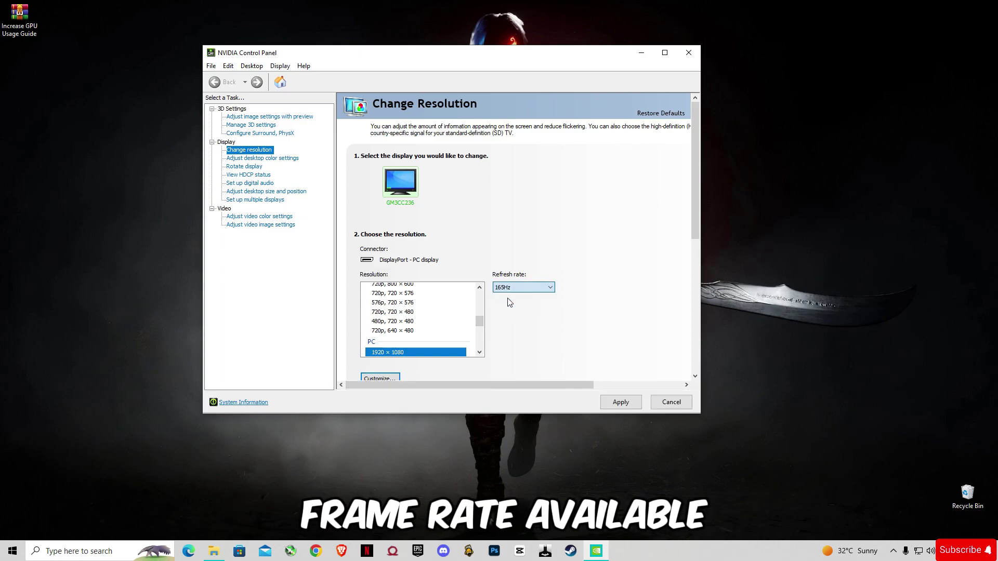
Step: Review the global 3D settings and add God of War to the programs with custom 3D settings
left_click(252, 125)
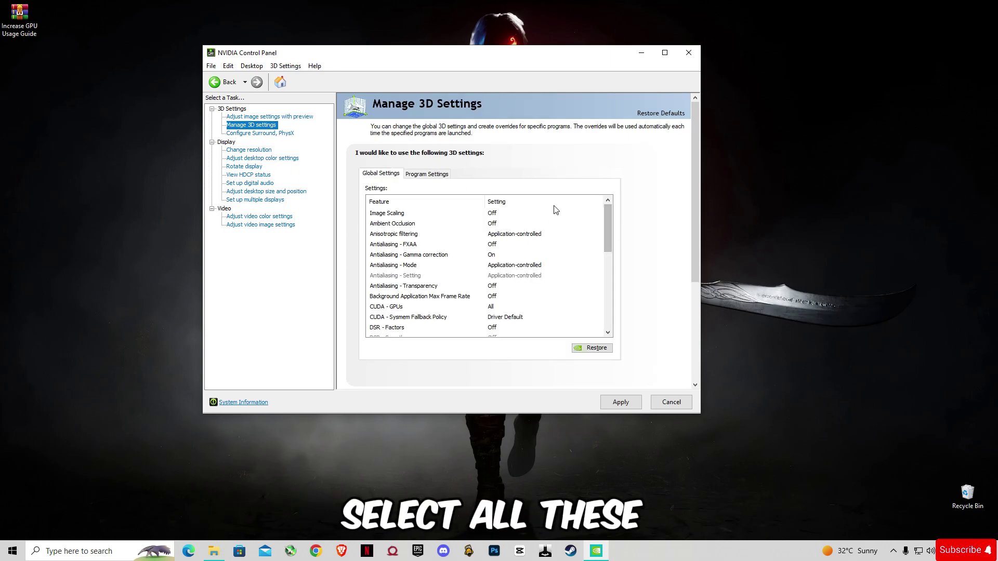
left_click_drag(606, 223, 605, 301)
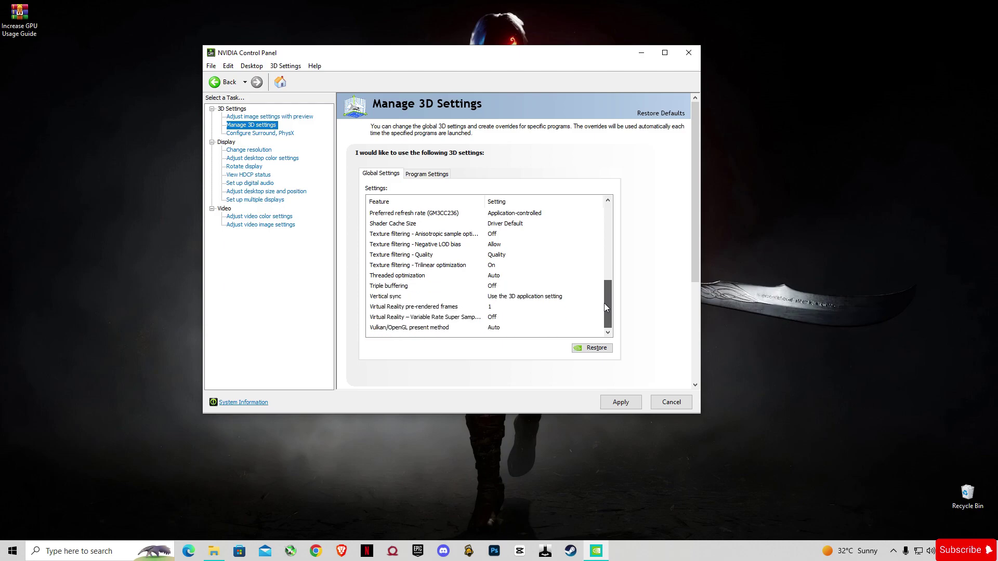
left_click_drag(604, 304, 607, 245)
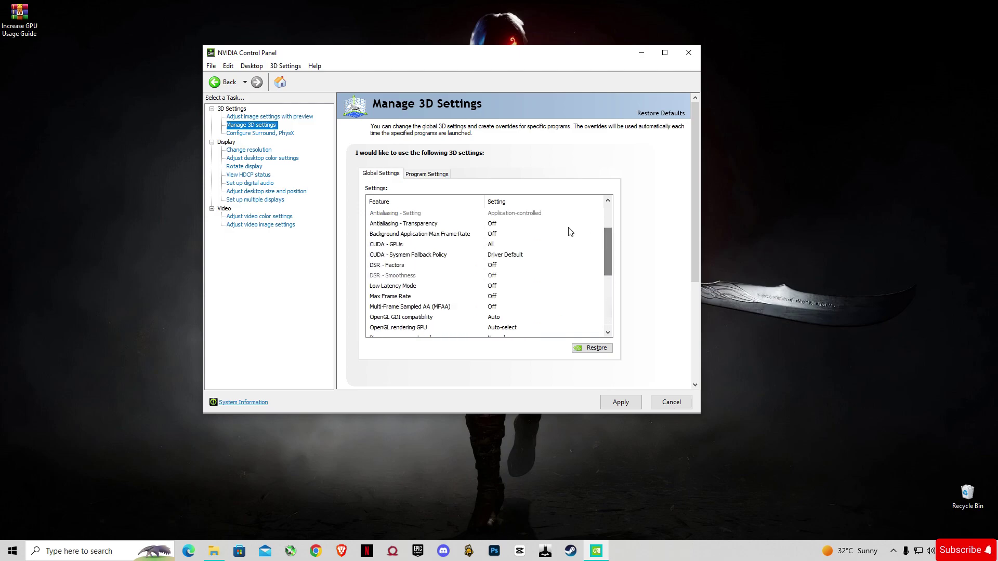
left_click(422, 173)
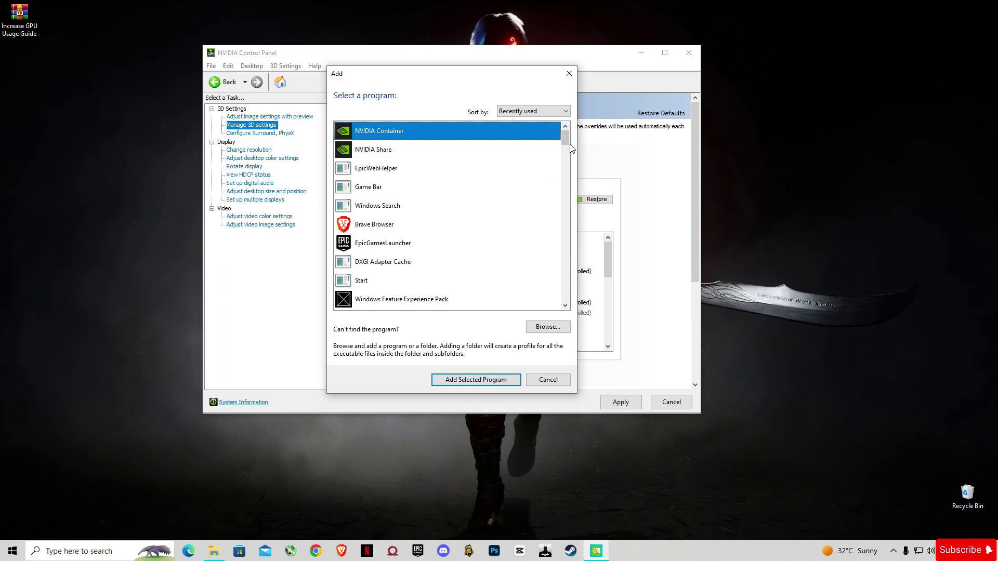
left_click_drag(566, 141, 556, 202)
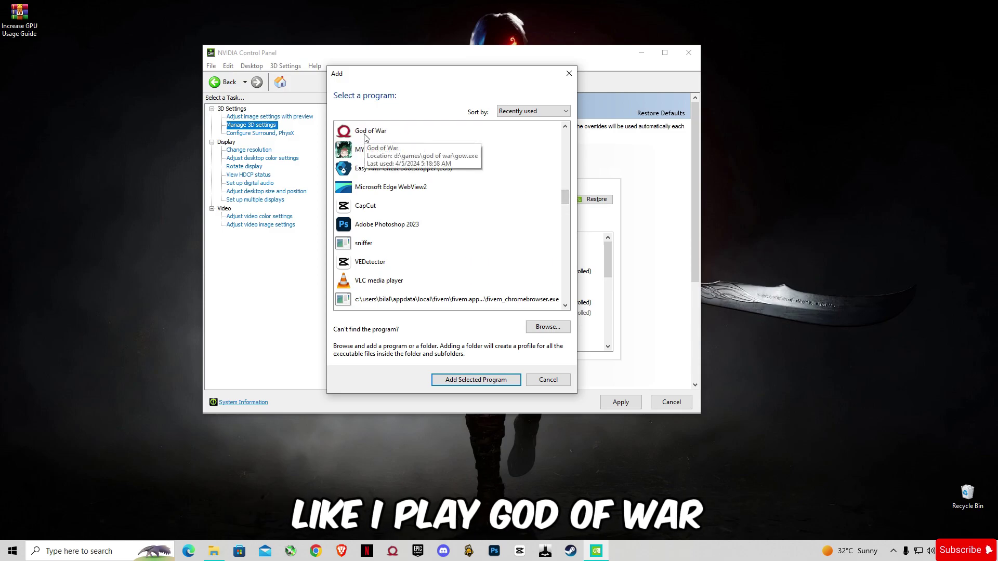
left_click(389, 133)
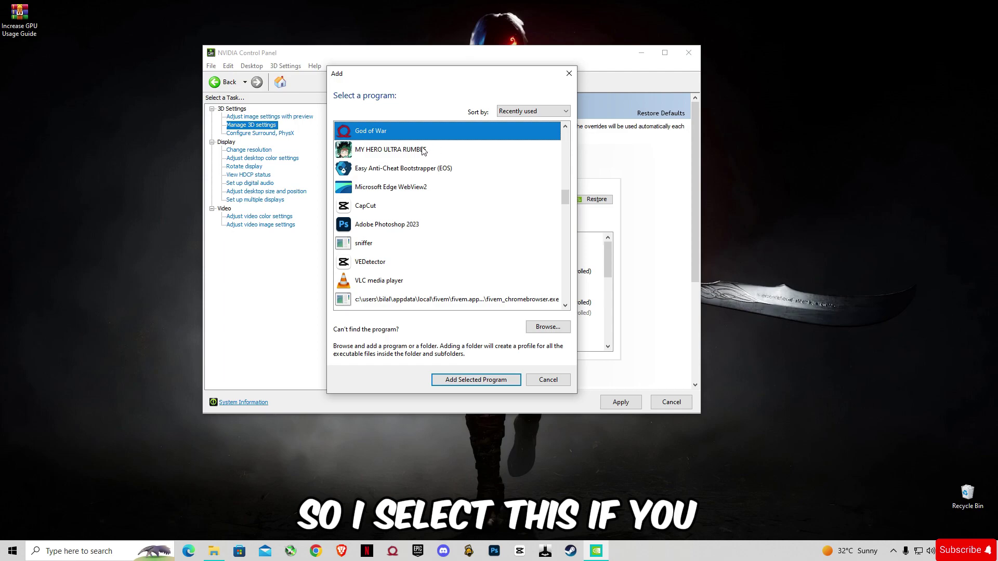
mouse_move(565, 201)
left_mouse_down()
mouse_move(563, 214)
mouse_move(565, 190)
left_mouse_up()
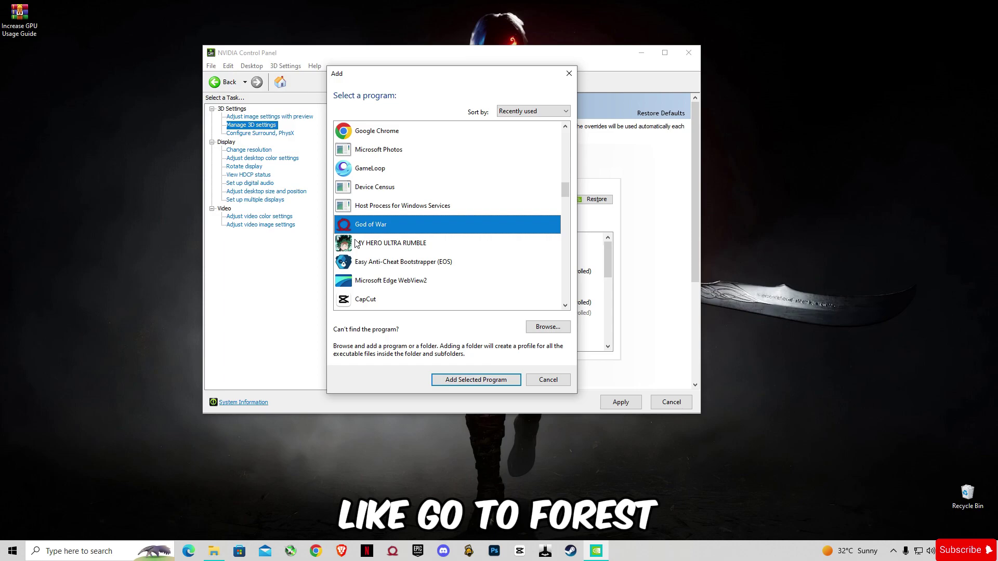
left_click(476, 380)
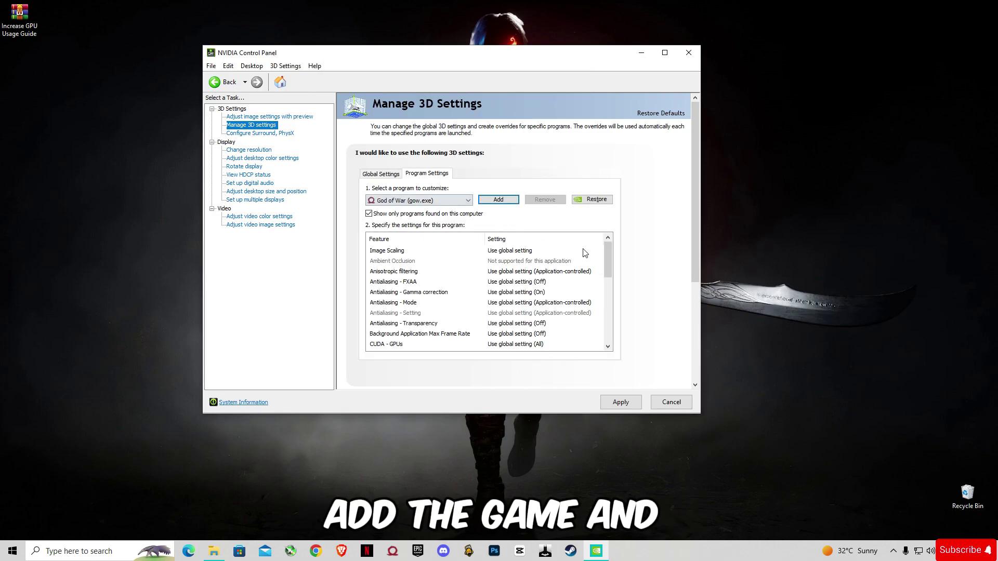
Step: Set Max Frame Rate to Off and Low Latency Mode to Ultra for God of War
left_click_drag(609, 248, 606, 262)
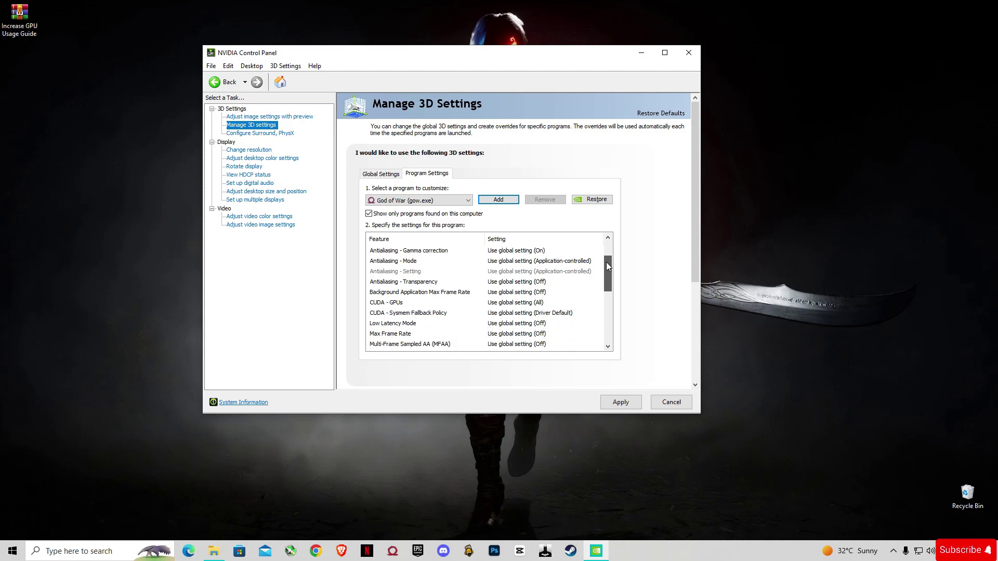
left_click(504, 333)
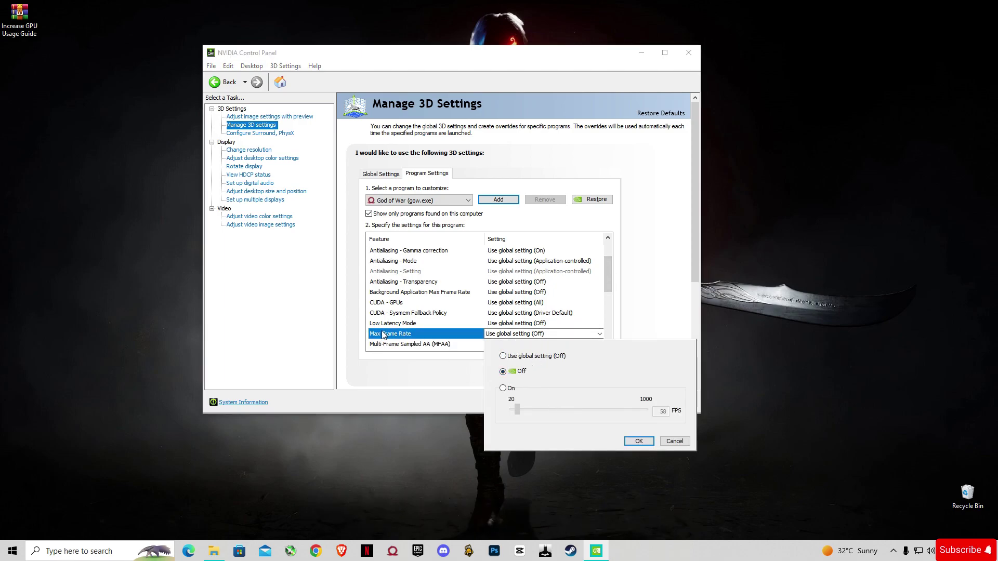
left_click(632, 443)
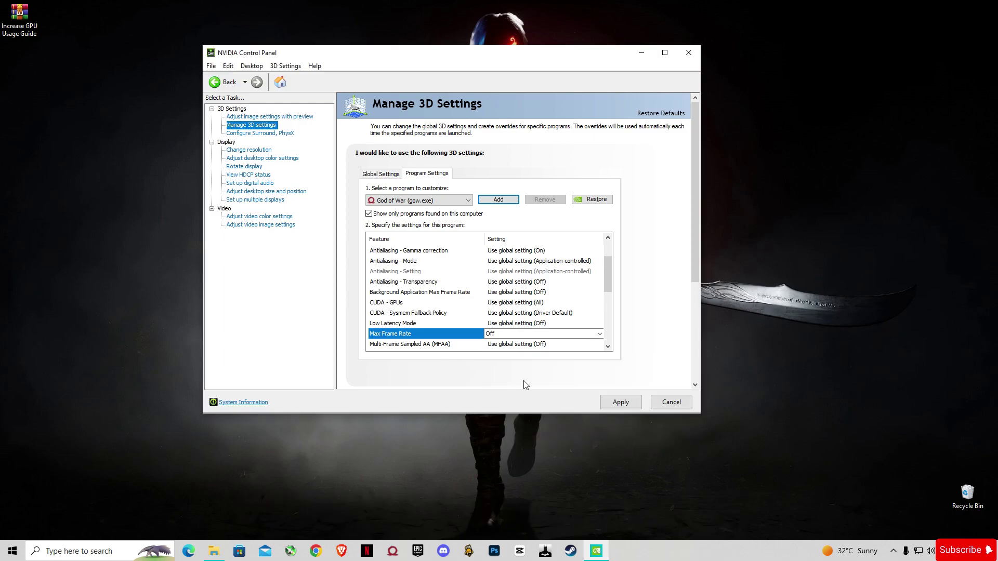
left_click(507, 323)
left_click(507, 323)
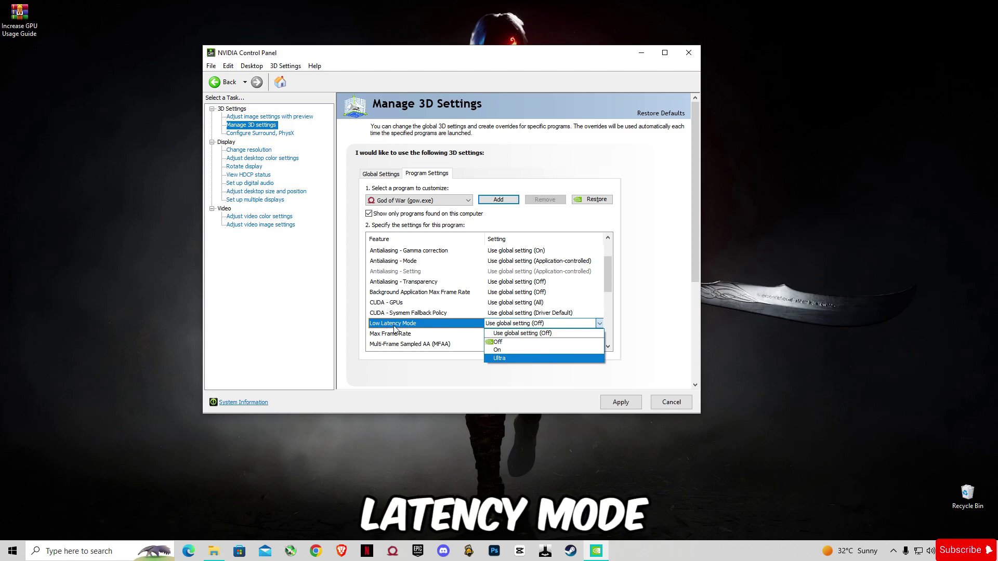
left_click(503, 358)
Step: Set God of War's OpenGL rendering GPU to NVIDIA GeForce RTX 4060, apply and keep the changes, and close NVIDIA Control Panel
left_click_drag(610, 278, 607, 300)
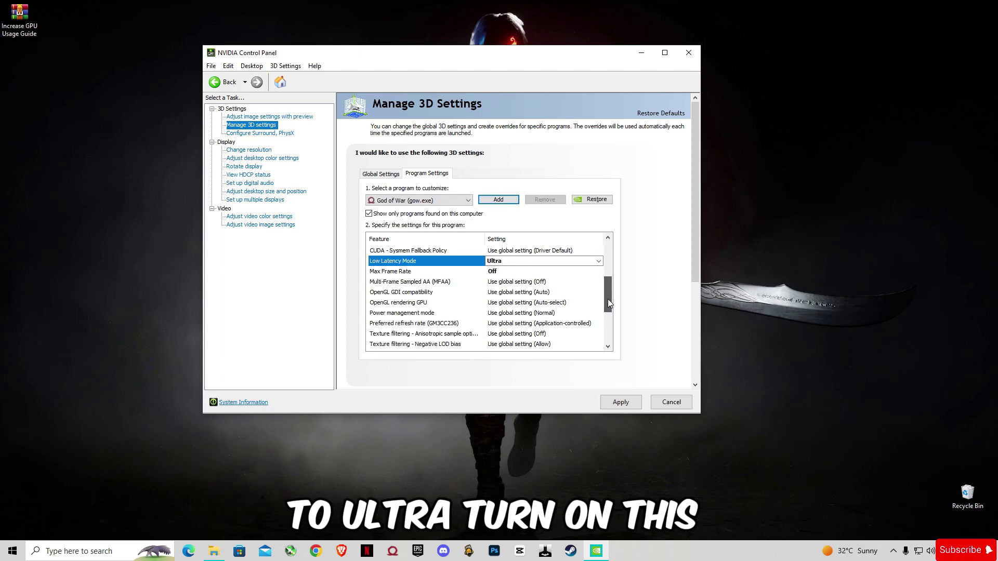
left_click(500, 303)
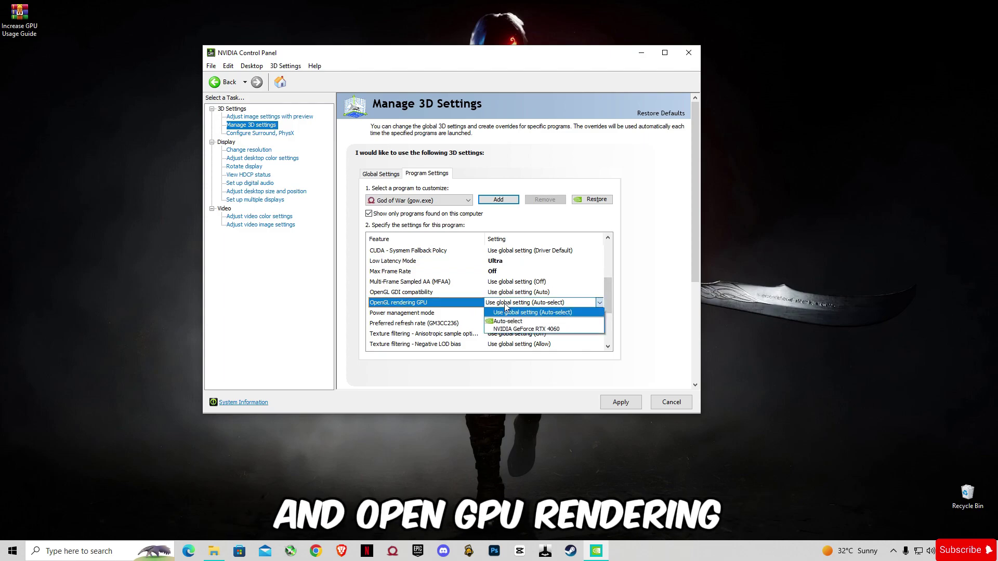
left_click(527, 330)
scroll(608, 296, "down", 4)
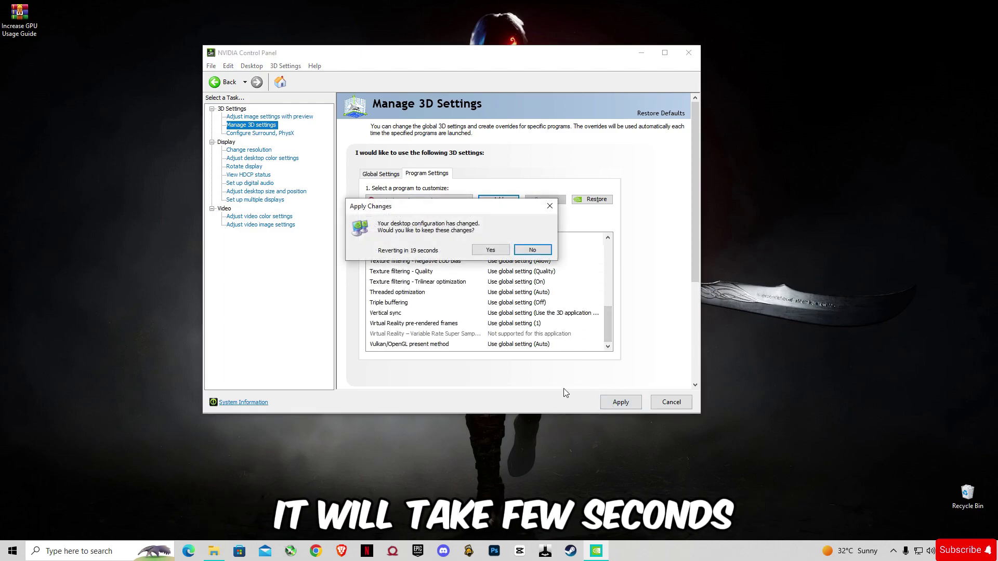
left_click(496, 252)
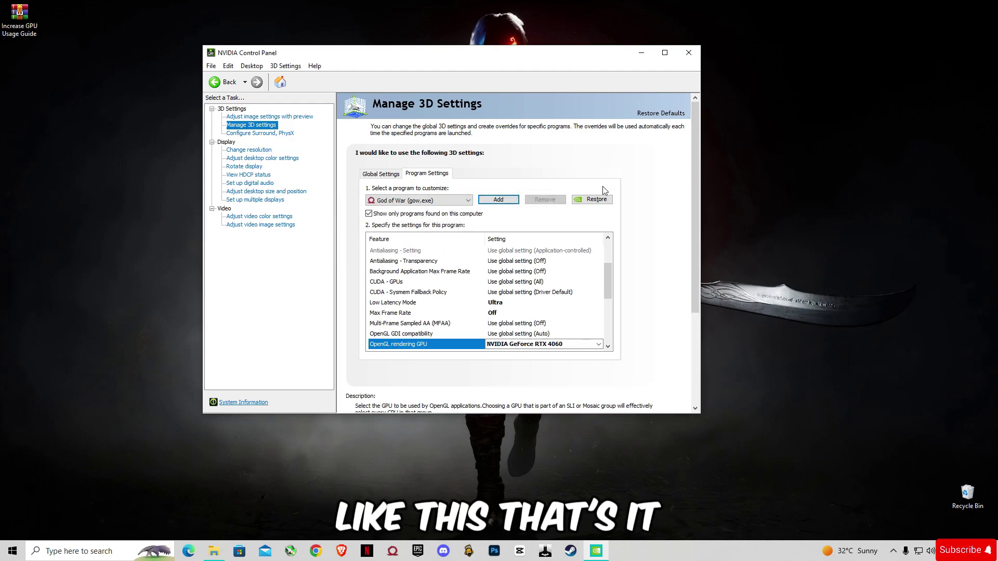
left_click(687, 54)
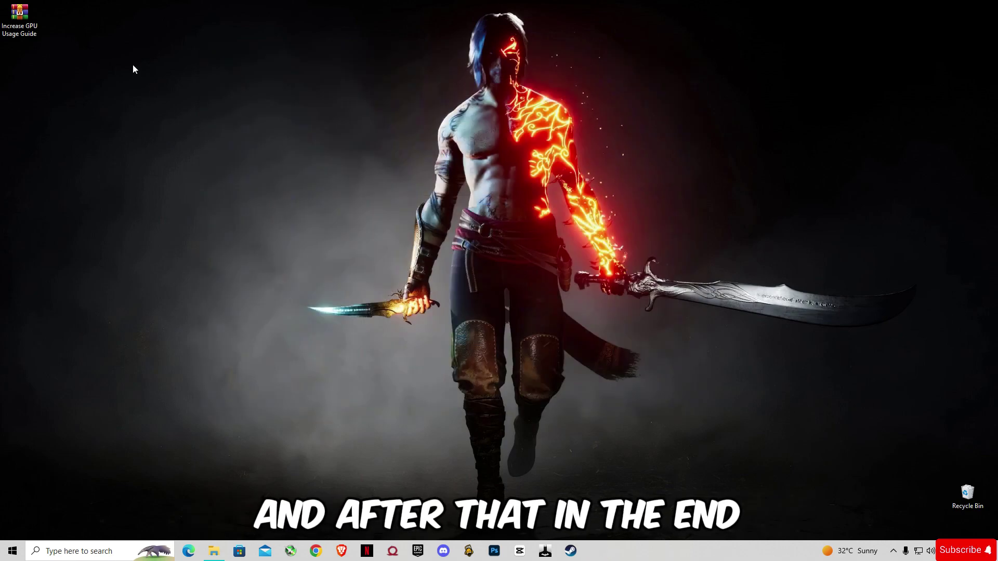
Step: Extract the Increase GPU Usage Guide archive onto the desktop and open the GPU Optimization folder inside the extracted folder
right_click(25, 20)
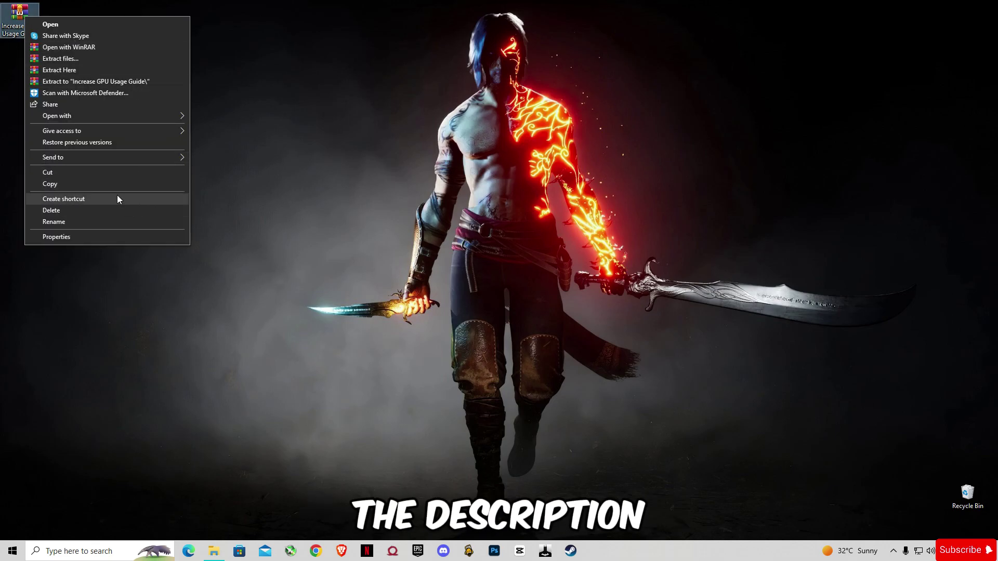
left_click(59, 71)
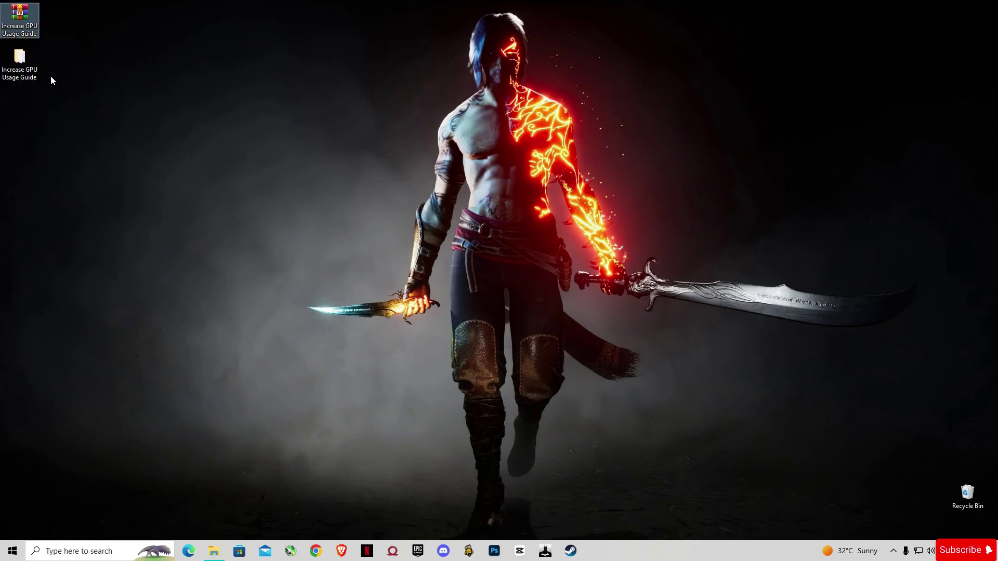
double_click(19, 58)
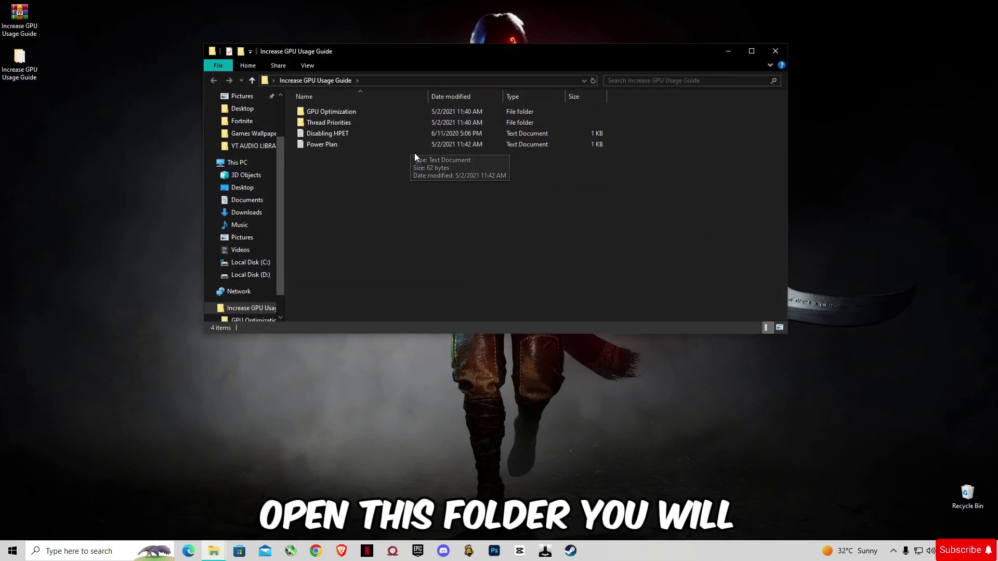
double_click(326, 114)
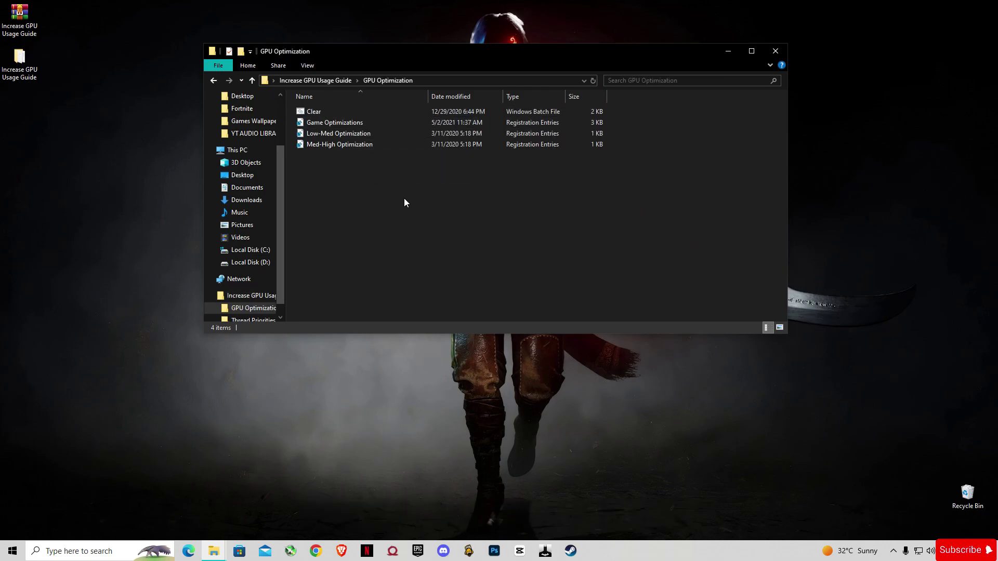
Step: Add the Med-High Optimization registration entries to the Windows registry
double_click(329, 144)
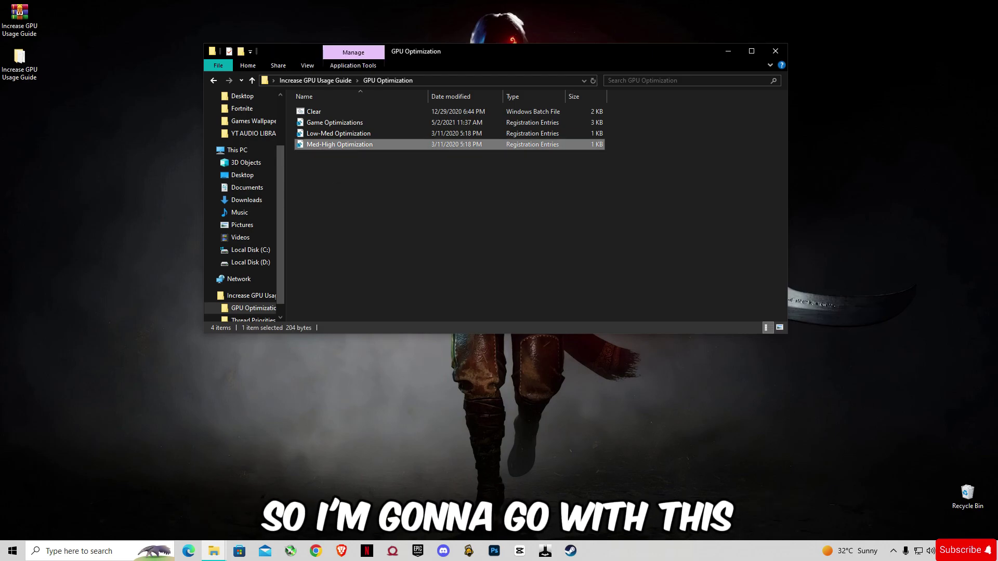
left_click(445, 341)
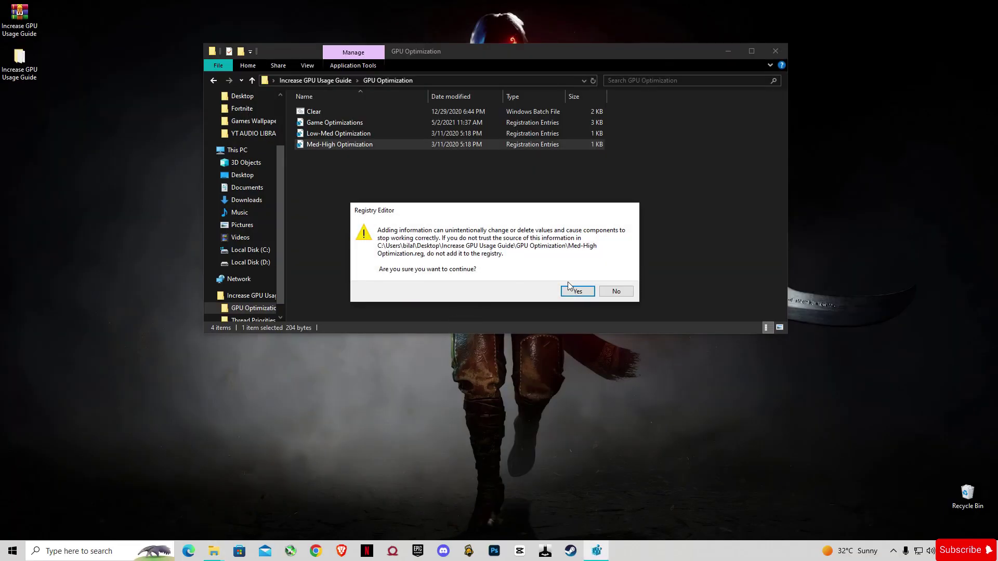
left_click(582, 291)
left_click(615, 275)
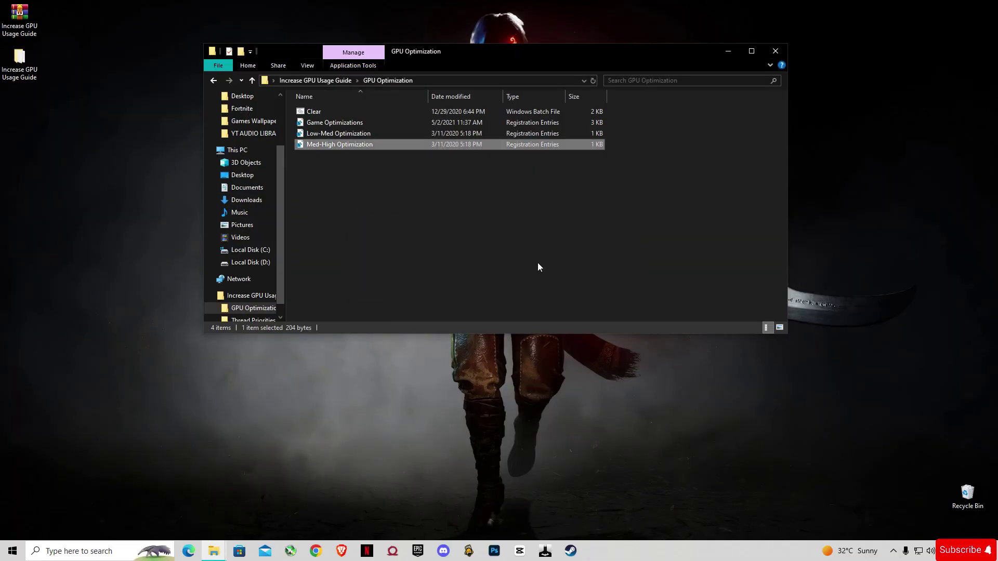
Step: Select the Clear batch file in GPU Optimization, and open the guide's Thread Priorities folder
left_click(311, 111)
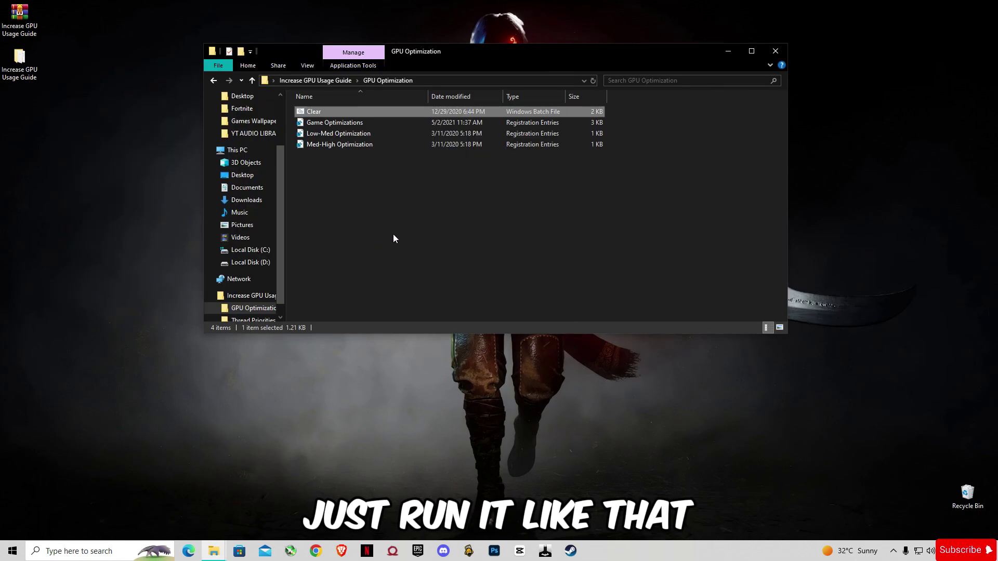
left_click(213, 80)
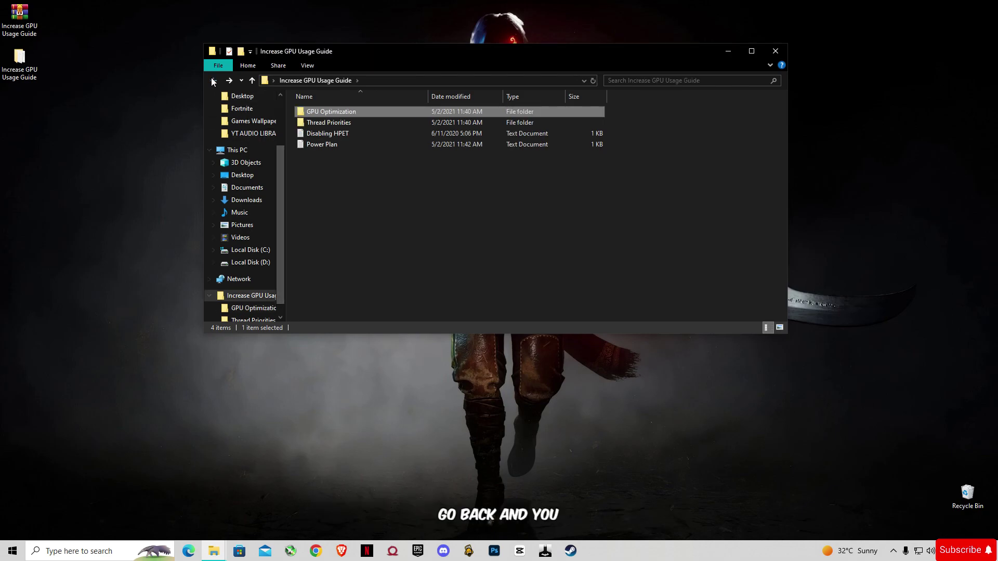
double_click(310, 124)
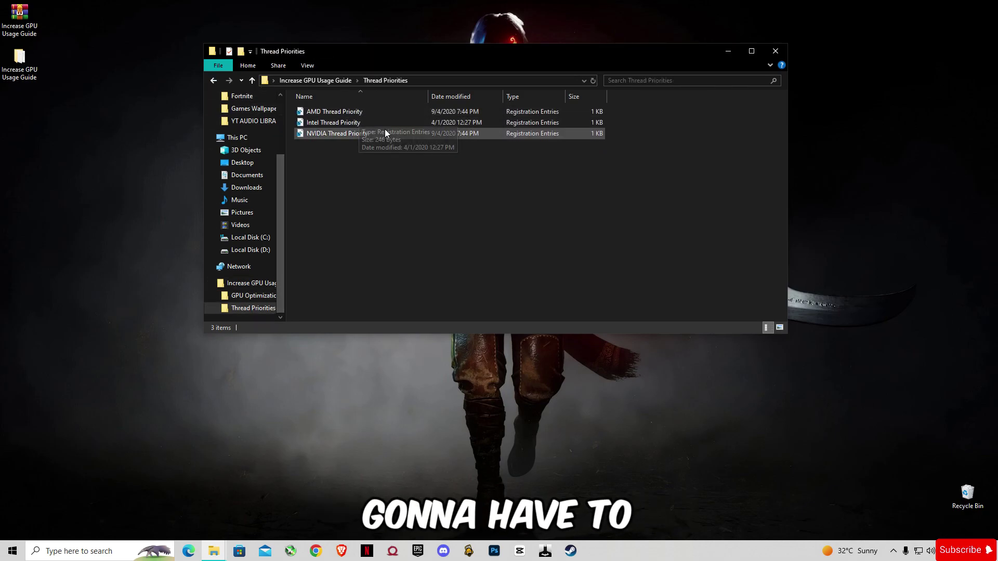
Step: Add the NVIDIA Thread Priority registration entries to the Windows registry
left_click(329, 137)
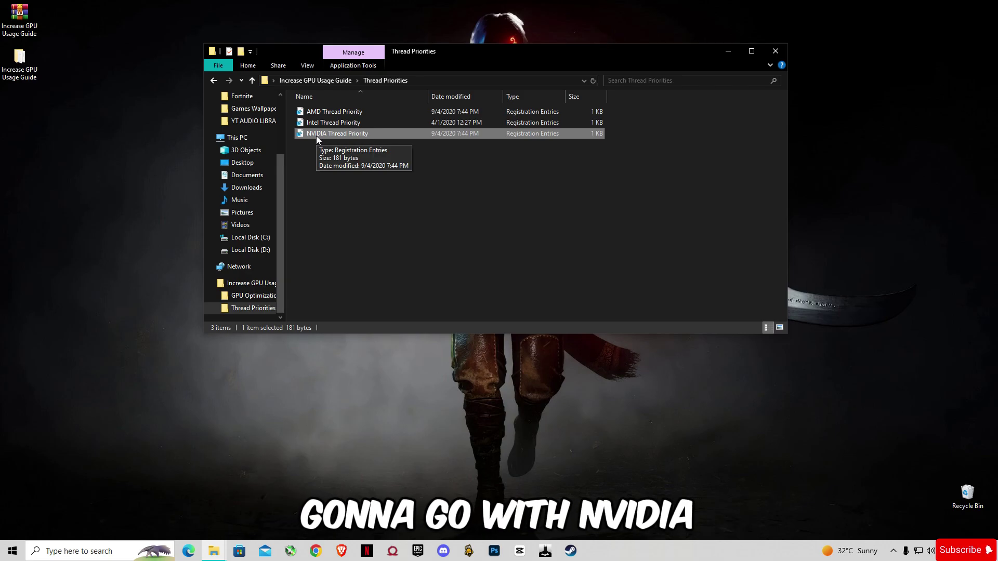
double_click(315, 135)
left_click(445, 338)
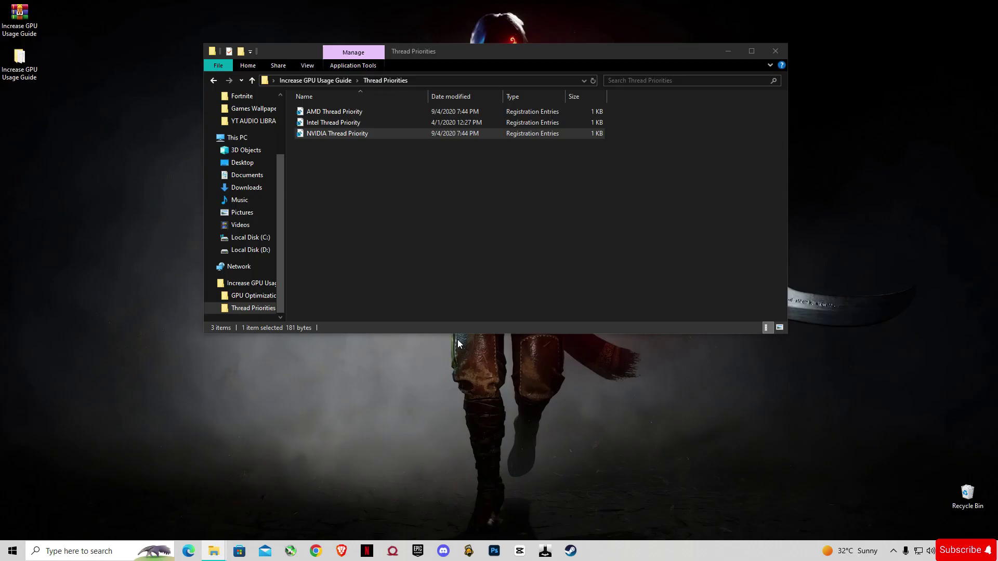
left_click(577, 291)
left_click(605, 279)
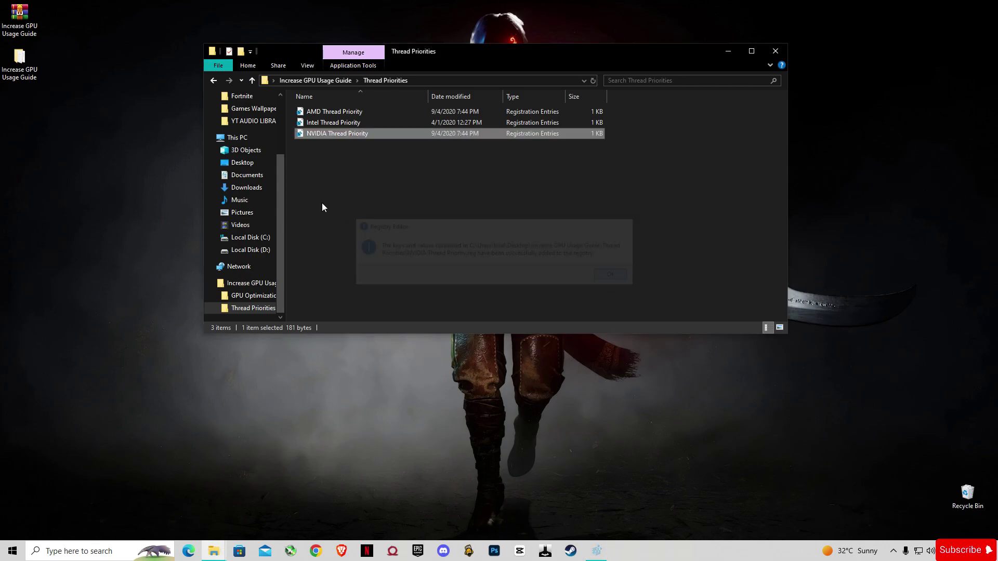
Step: Open the Disabling HPET text document from the guide folder and copy its three bcdedit /set commands
left_click(213, 81)
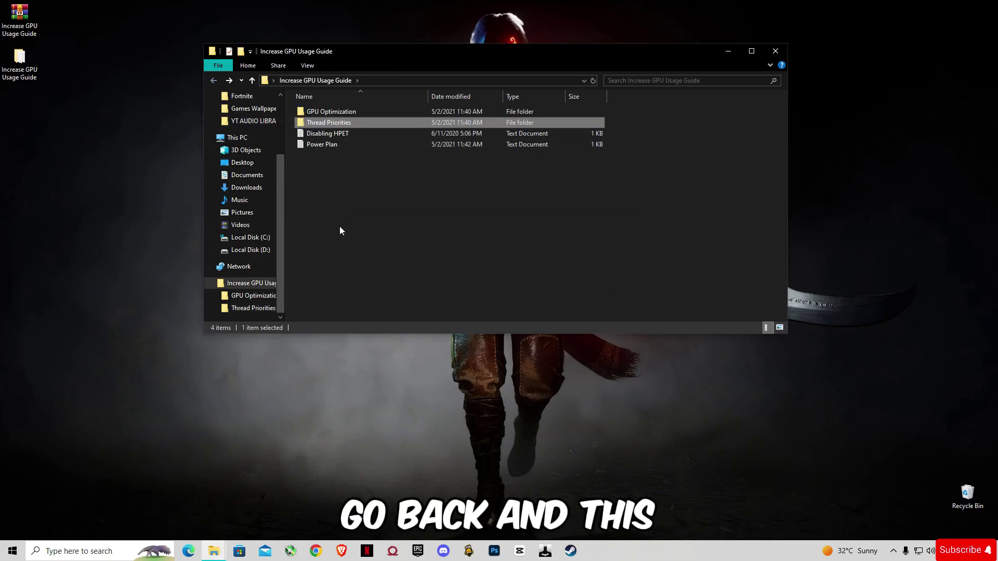
double_click(324, 136)
left_click_drag(537, 187, 385, 165)
key("ctrl+c")
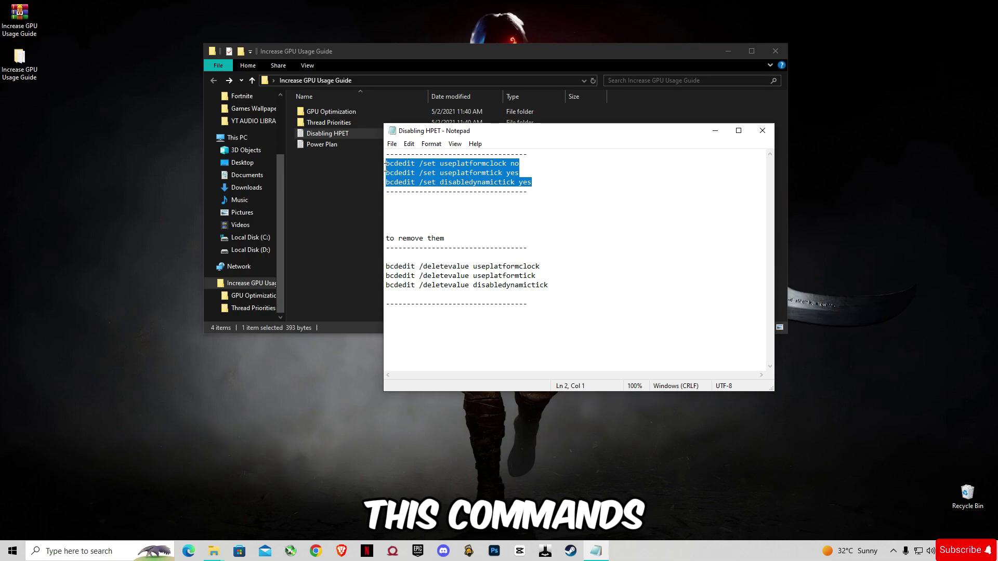
Step: Open Command Prompt as administrator and run the copied bcdedit commands: useplatformclock no, useplatformtick yes, disabledynamictick yes
left_click(104, 550)
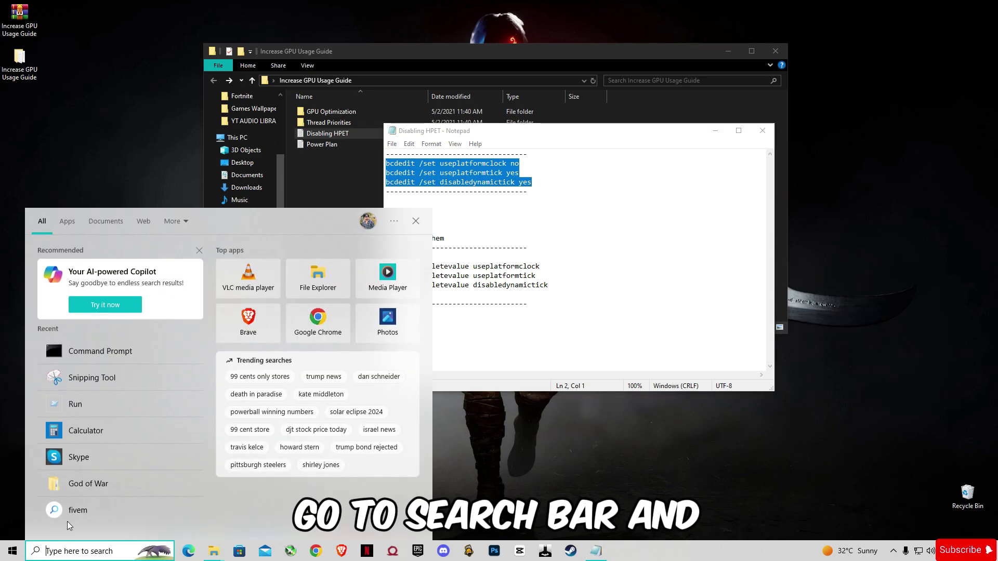
type("cmd")
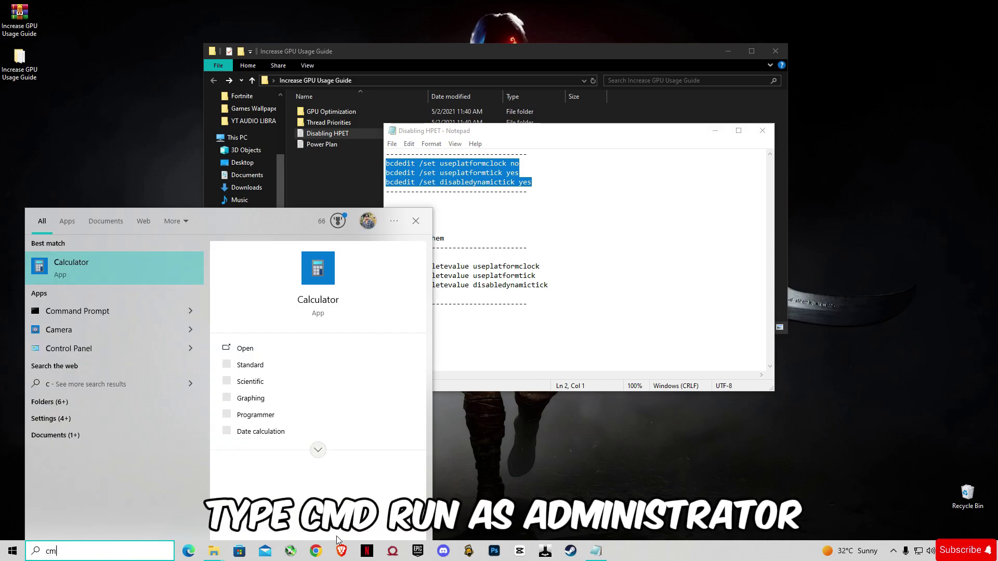
right_click(59, 260)
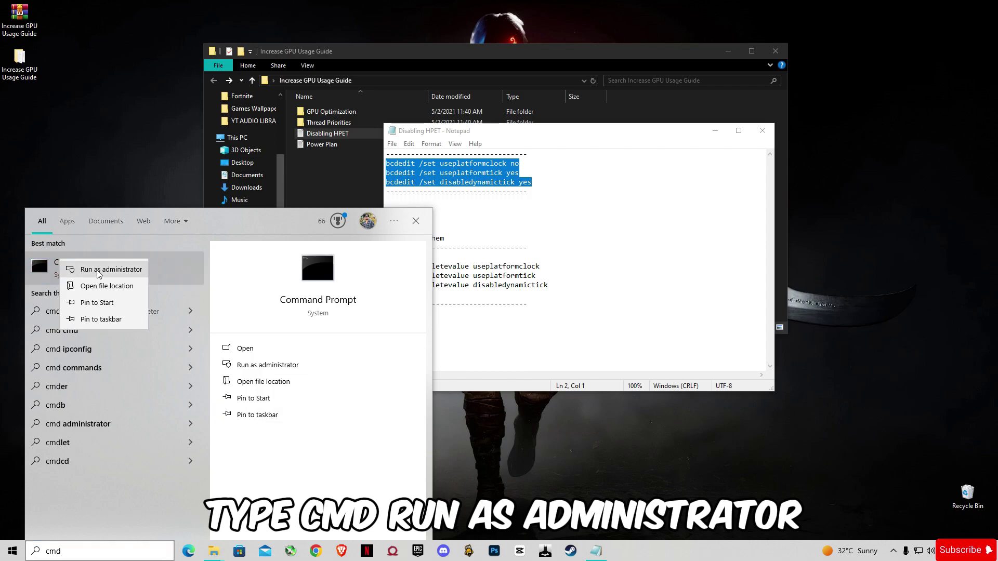
left_click(78, 269)
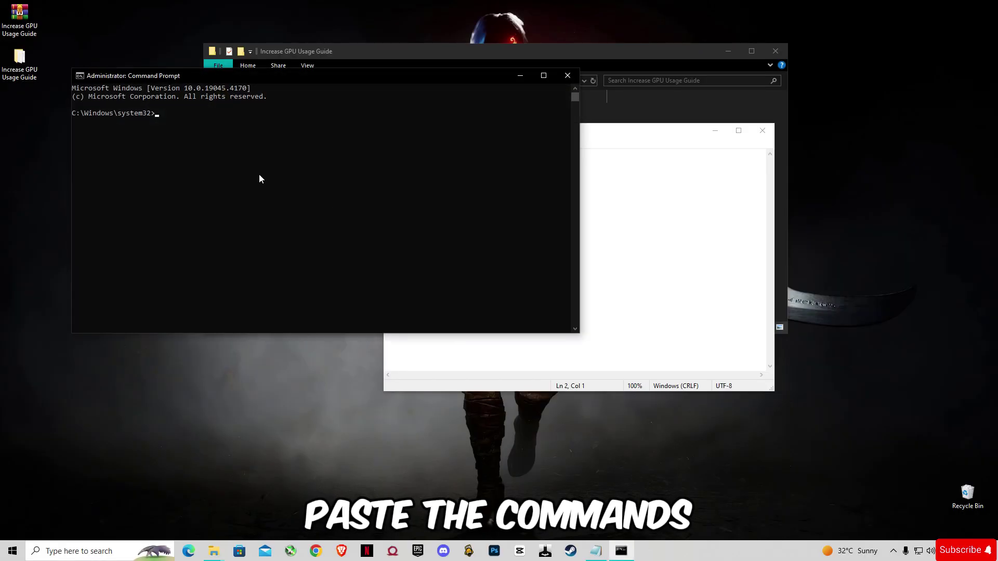
right_click(241, 164)
key("Return")
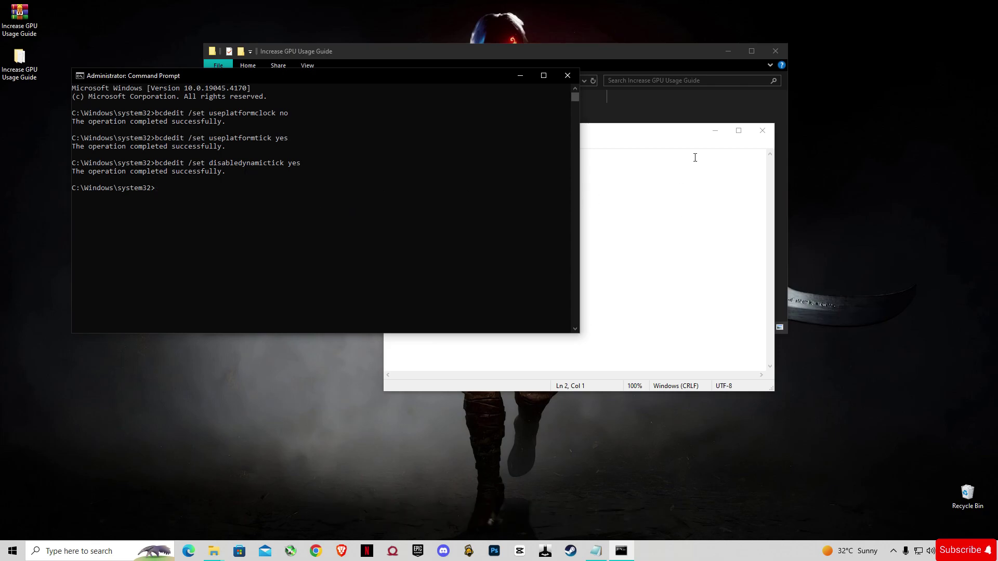
Step: Copy the three bcdedit /deletevalue commands from Disabling HPET and run them in Command Prompt for useplatformclock, useplatformtick and disabledynamictick
left_click(694, 111)
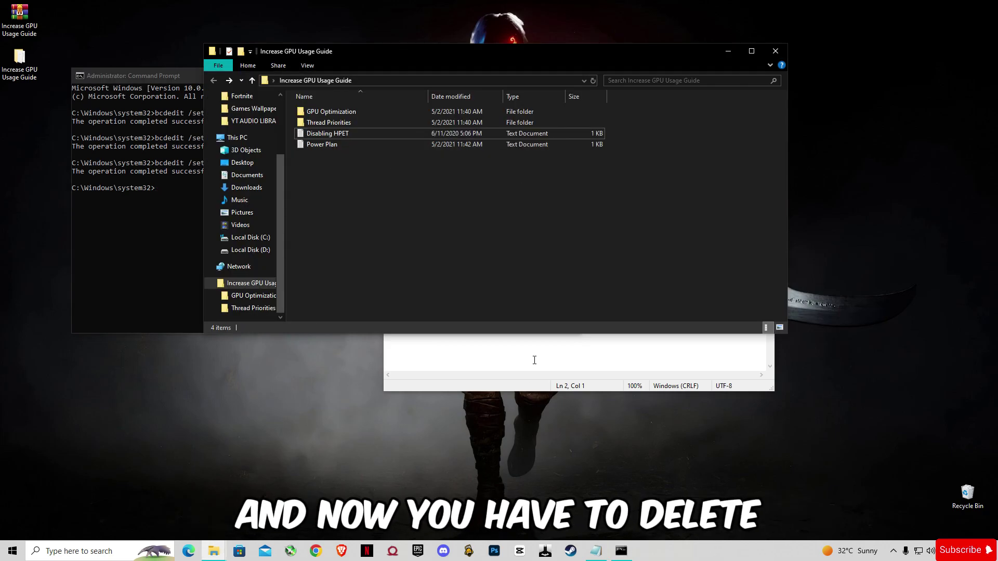
left_click(534, 360)
left_click_drag(582, 284, 381, 268)
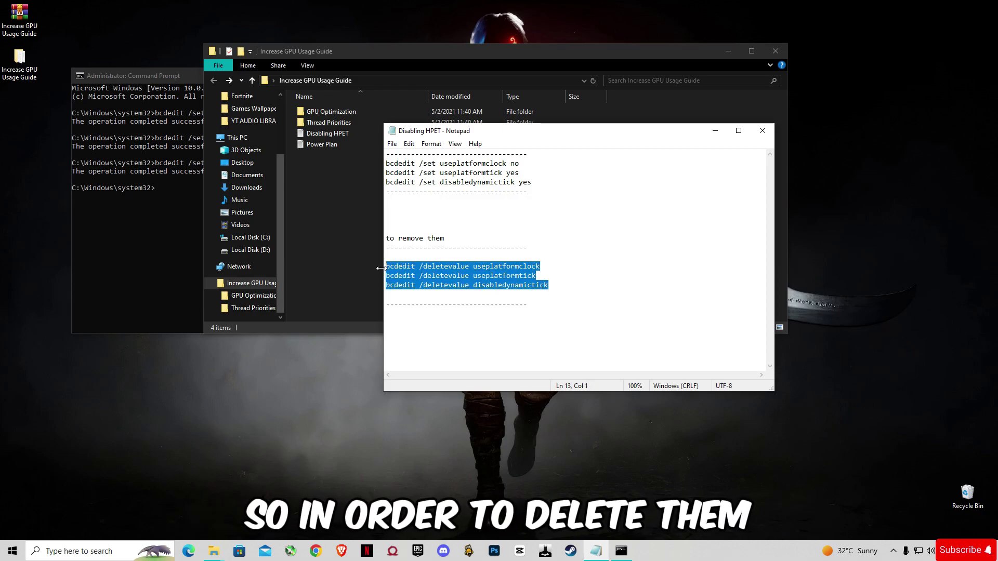
key("ctrl+c")
left_click(100, 281)
right_click(191, 211)
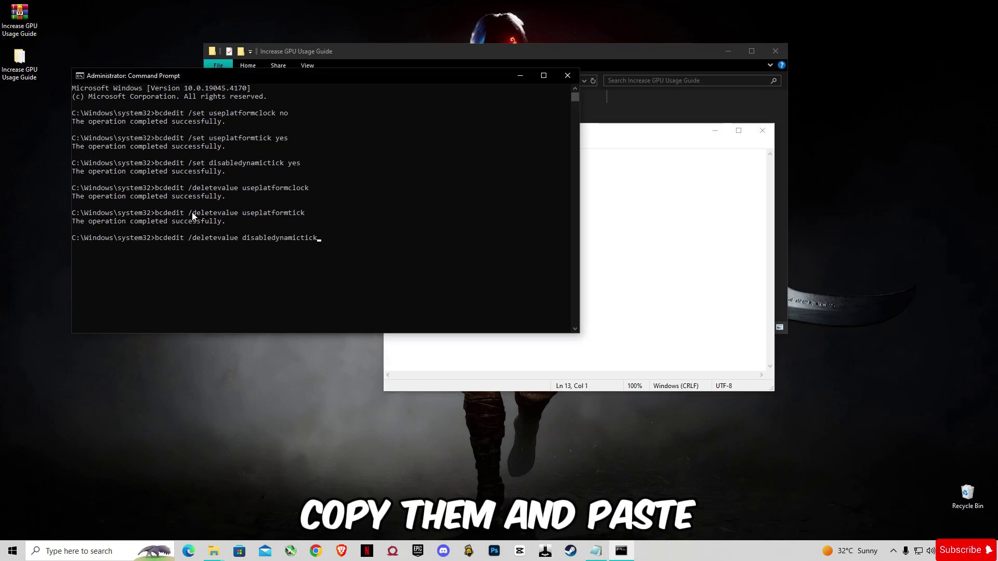
key("Return")
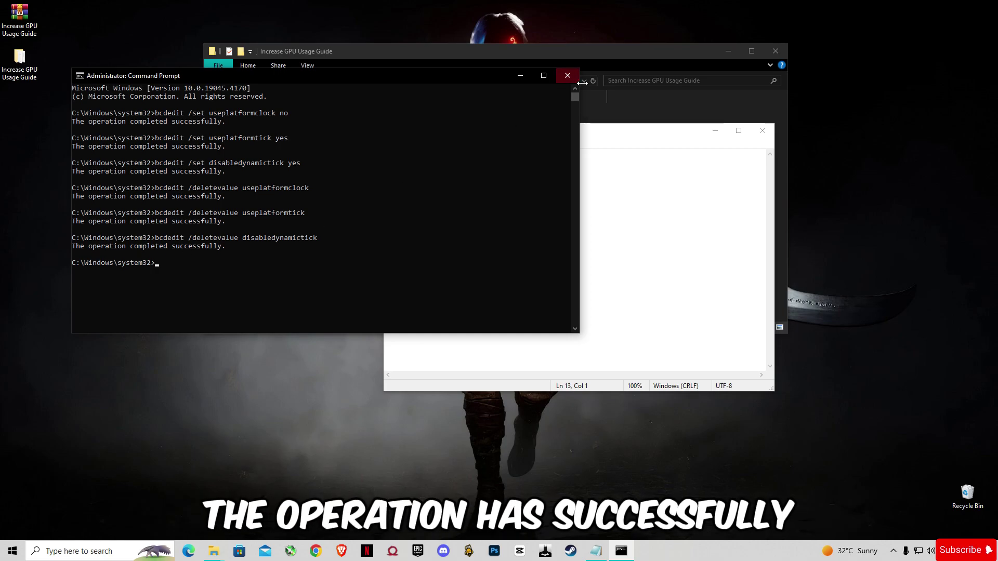
Step: Minimize Command Prompt, close the Disabling HPET document, and copy the powercfg command from the Power Plan text document
left_click(520, 75)
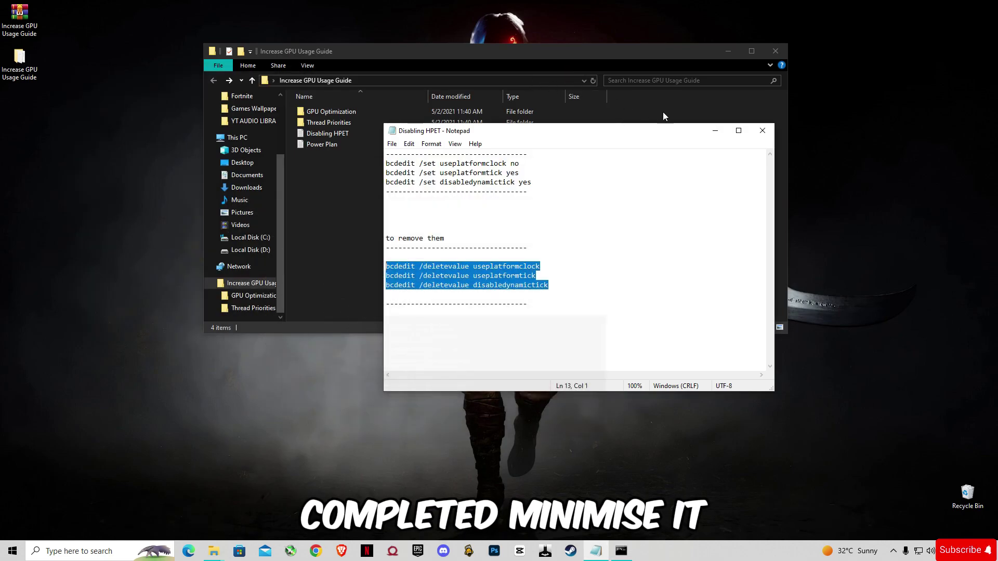
left_click(762, 130)
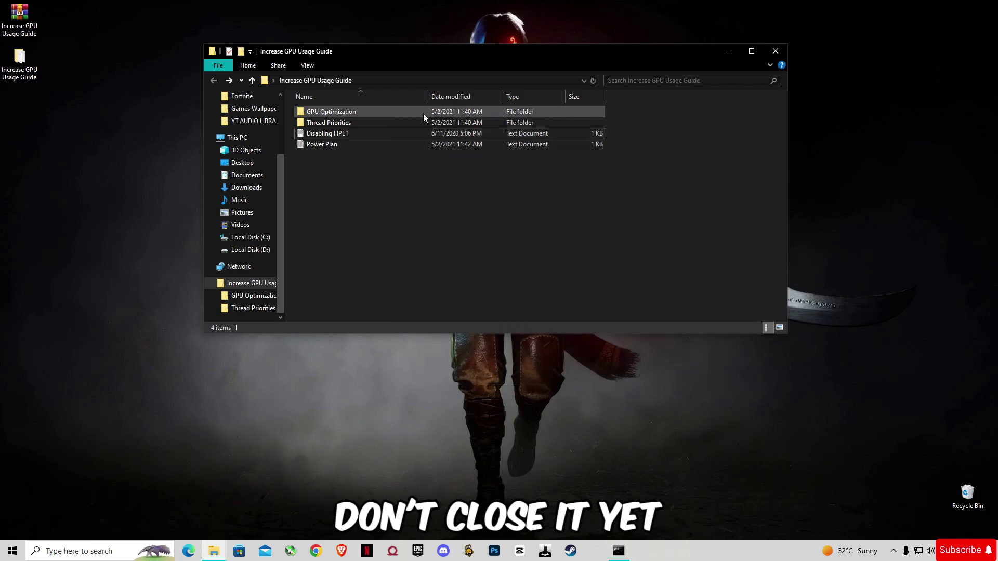
double_click(325, 145)
left_click_drag(643, 158, 384, 154)
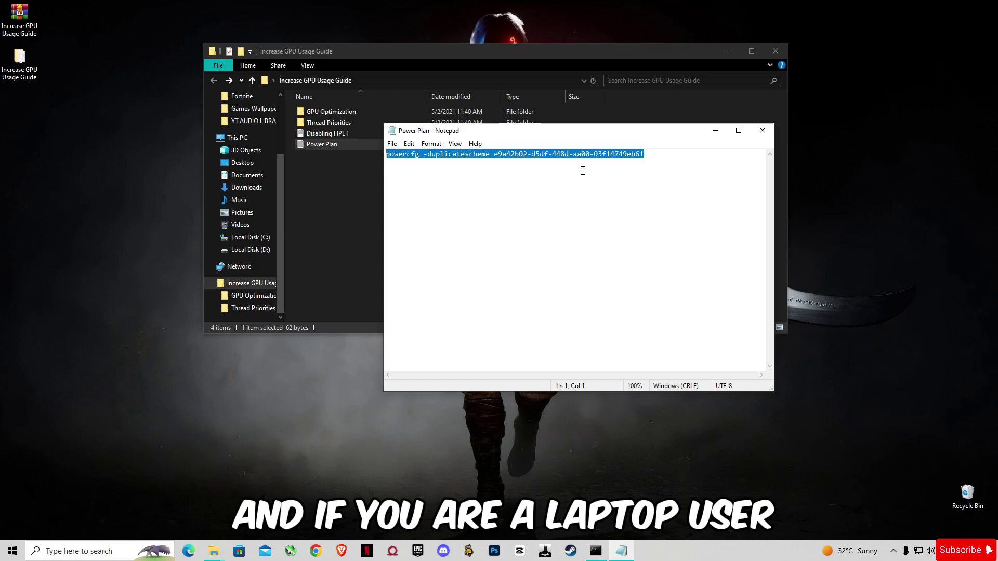
left_click(715, 130)
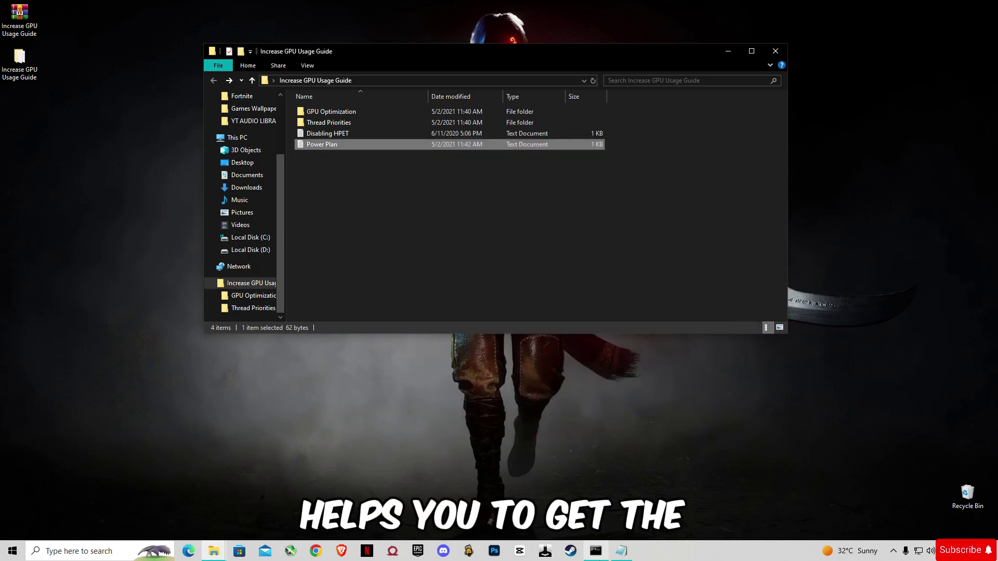
Step: Run powercfg -duplicatescheme e9a42b02-d5df-448d-aa00-03f14749eb61 in the administrator Command Prompt, and quit it with exit
left_click(595, 552)
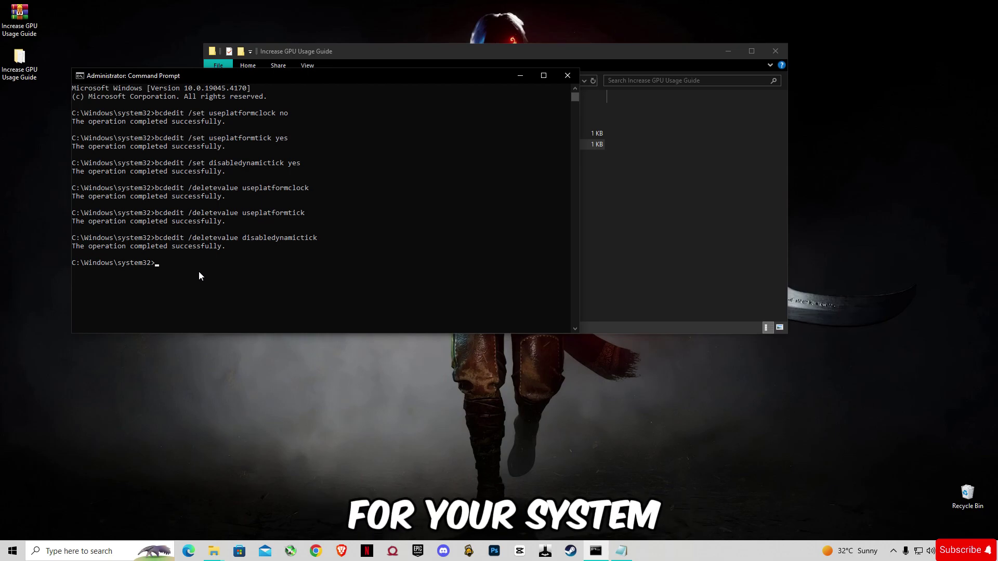
key("ctrl+v")
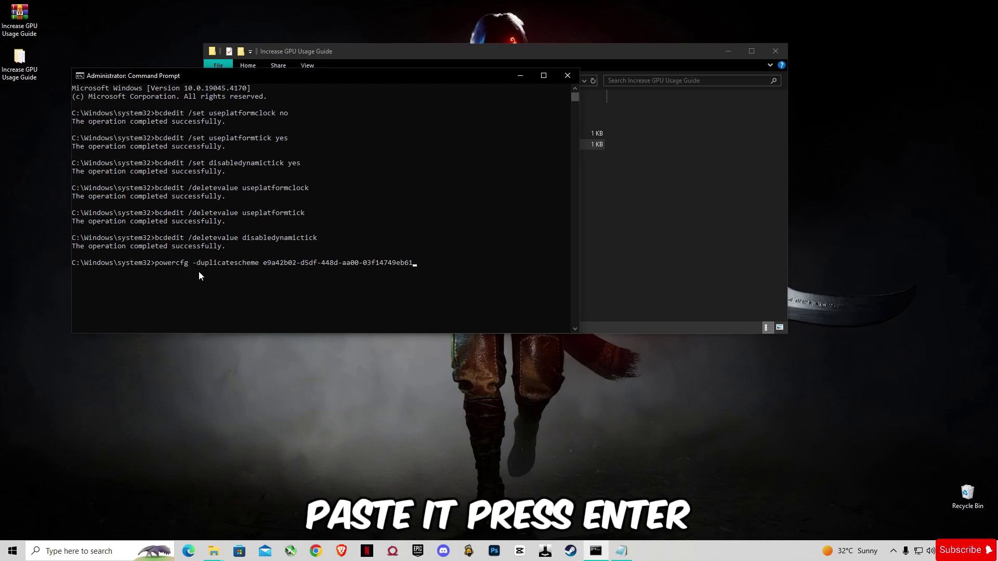
key("Return")
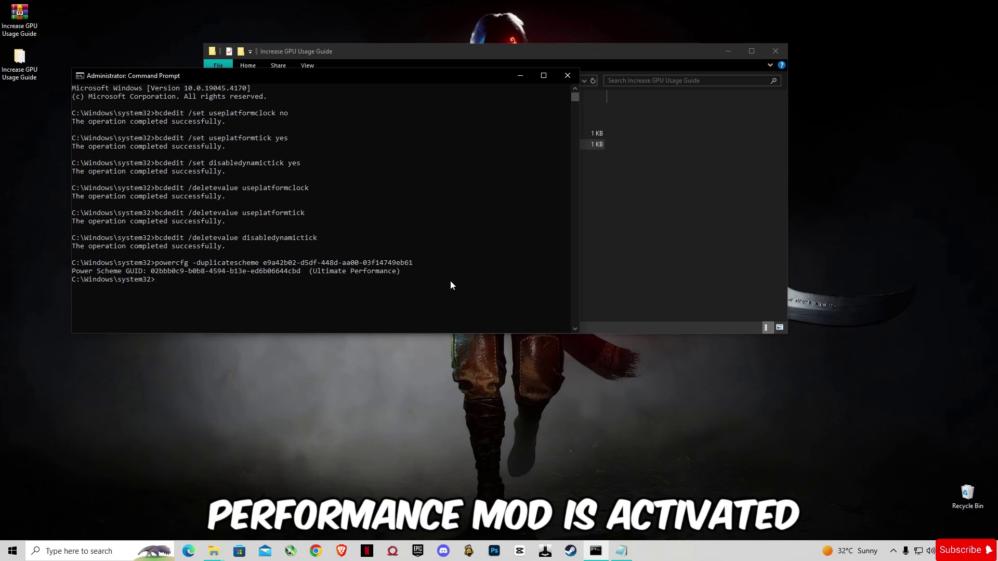
type("exit")
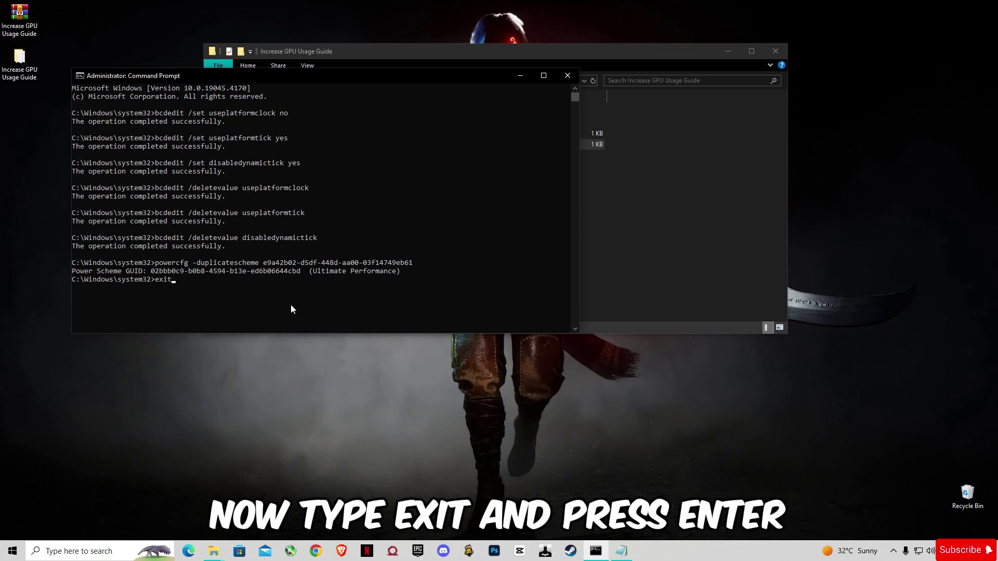
key("Return")
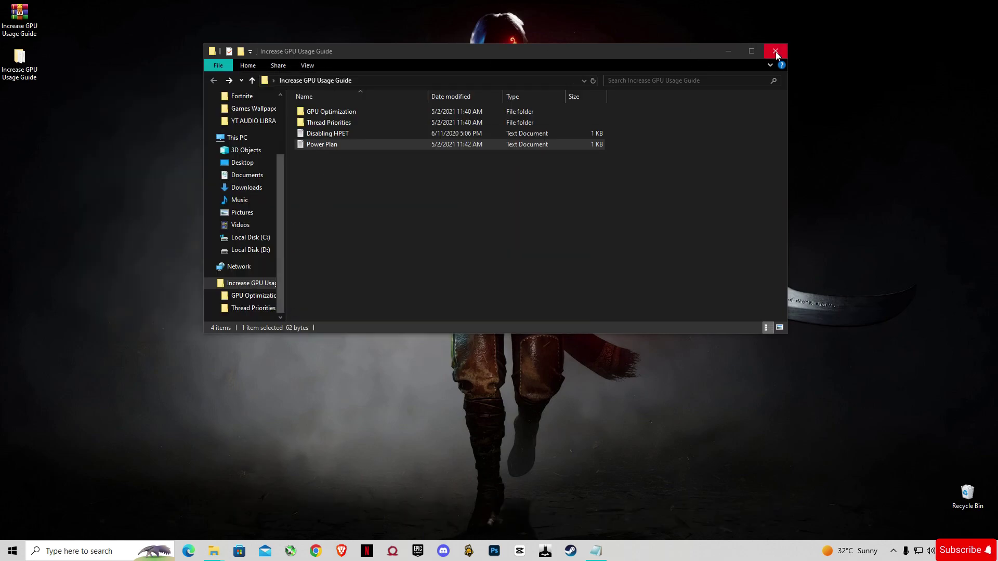
Step: Close the Increase GPU Usage Guide folder and permanently empty the Recycle Bin
left_click(775, 52)
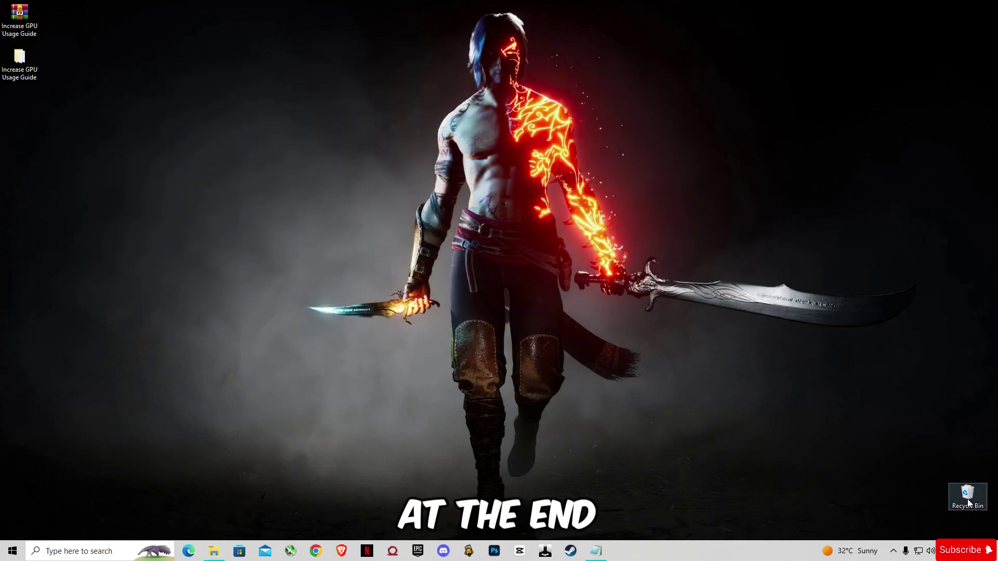
right_click(968, 503)
left_click(902, 437)
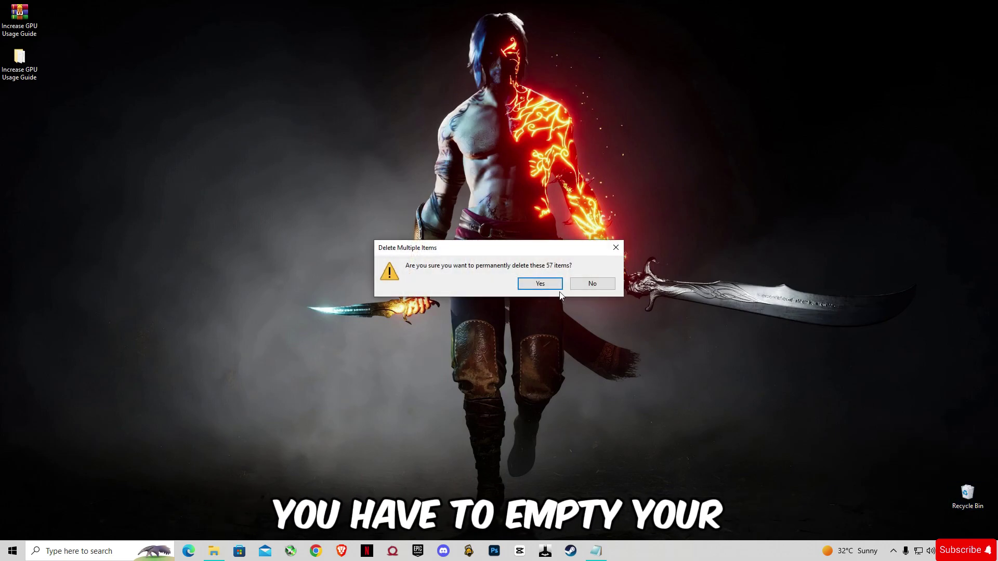
left_click(557, 286)
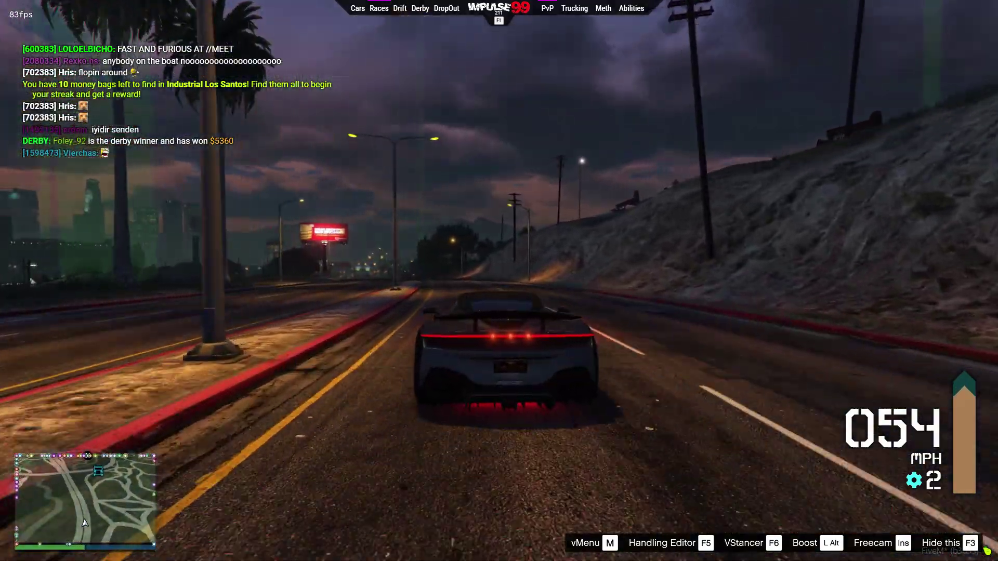
key("F10")
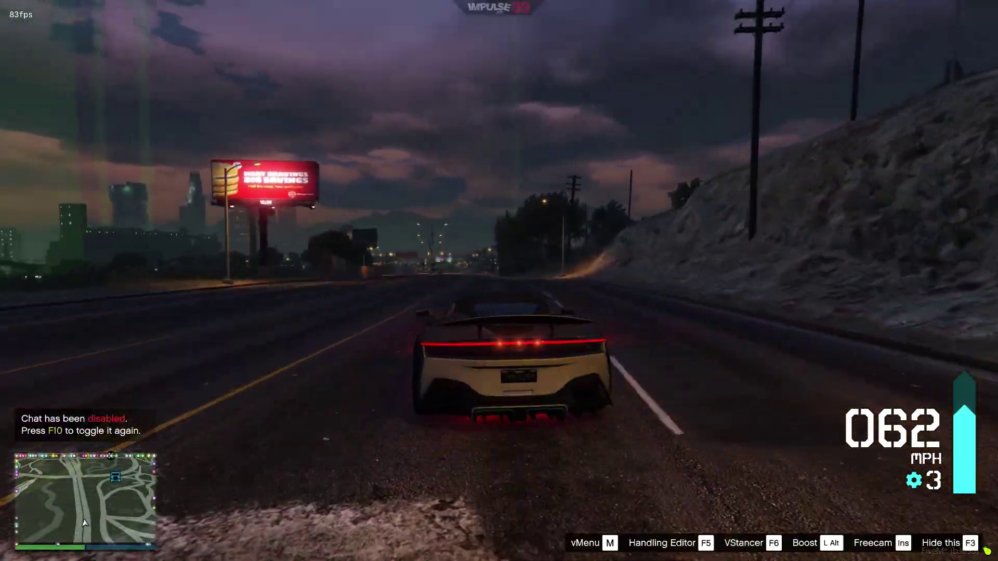